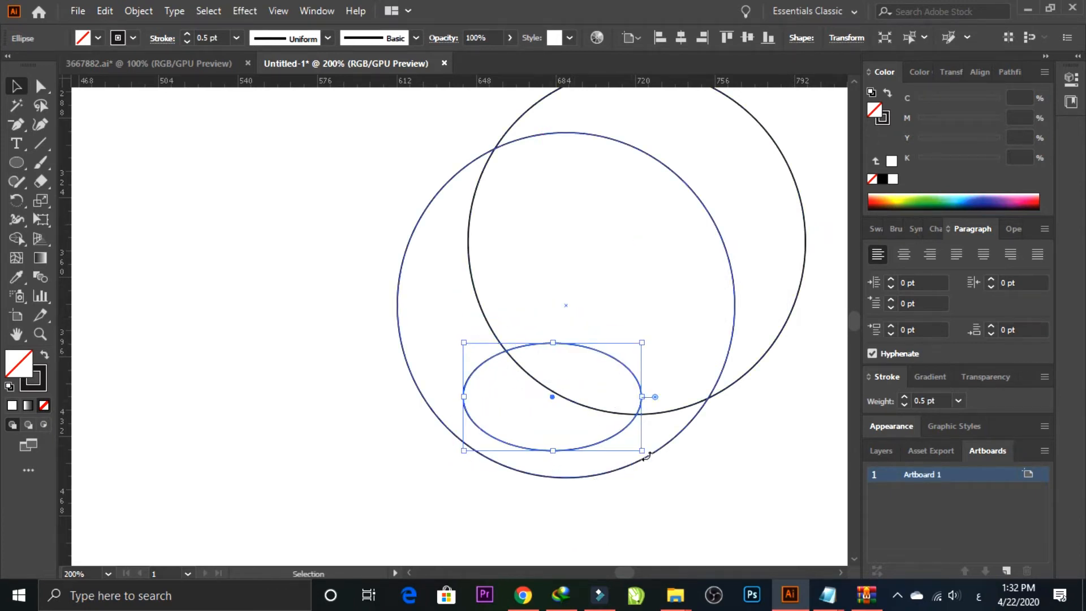
# Step: Rotate the ellipse clockwise to a diagonal angle and move it across the lower edge of the lower circle
pyautogui.moveTo(649, 455); pyautogui.dragTo(616, 476)
pyautogui.moveTo(479, 386); pyautogui.dragTo(447, 403)
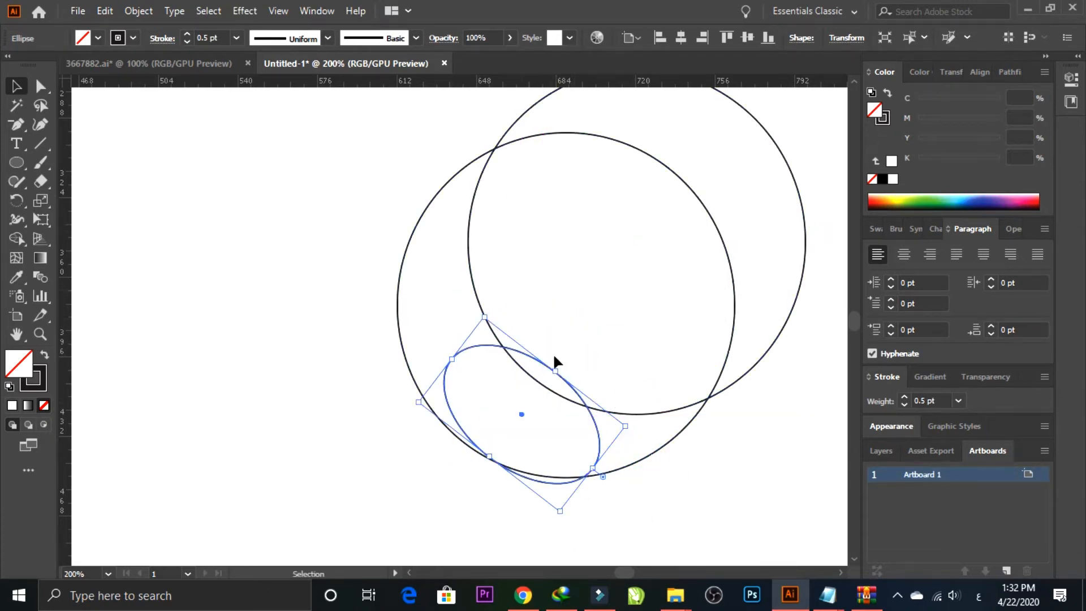
pyautogui.moveTo(627, 426); pyautogui.dragTo(645, 428)
pyautogui.moveTo(572, 521); pyautogui.dragTo(594, 516)
# Step: Build the crescent outside the upper circle and ellipse with Shape Builder, and delete the leftover circle and ellipse parts
pyautogui.click(422, 505)
pyautogui.hotkey('ctrl', 'a')
pyautogui.click(17, 238)
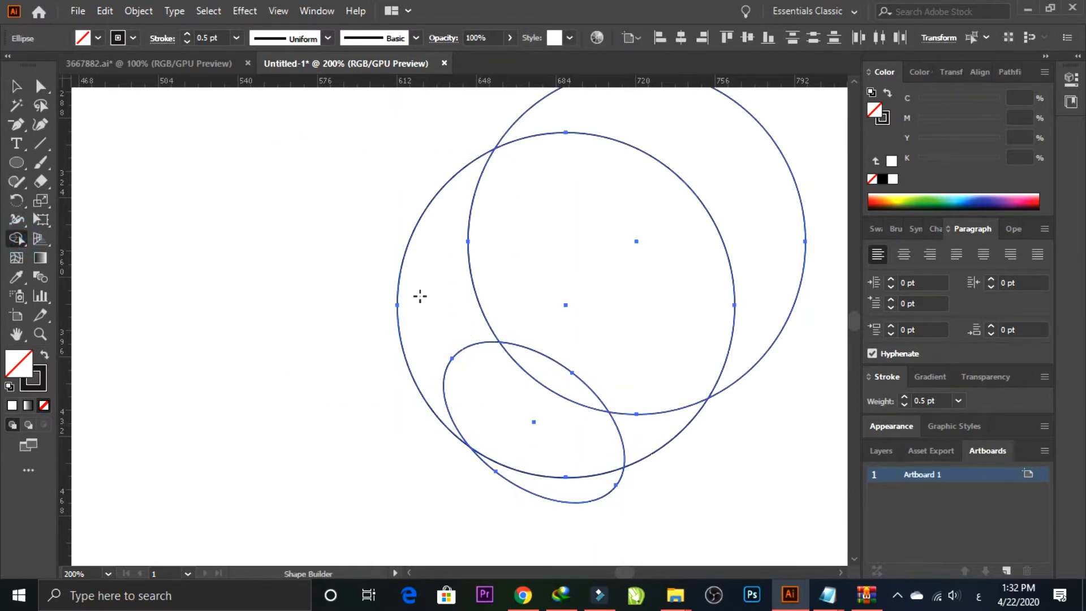
pyautogui.click(459, 205)
pyautogui.click(16, 87)
pyautogui.click(108, 168)
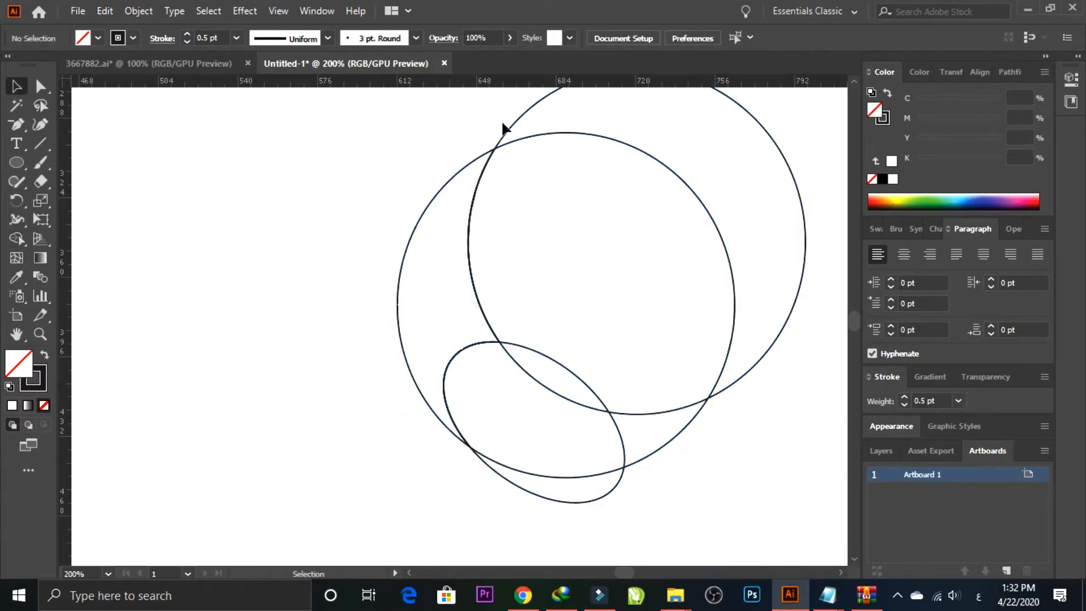
pyautogui.moveTo(618, 498); pyautogui.dragTo(589, 412)
pyautogui.press('Delete')
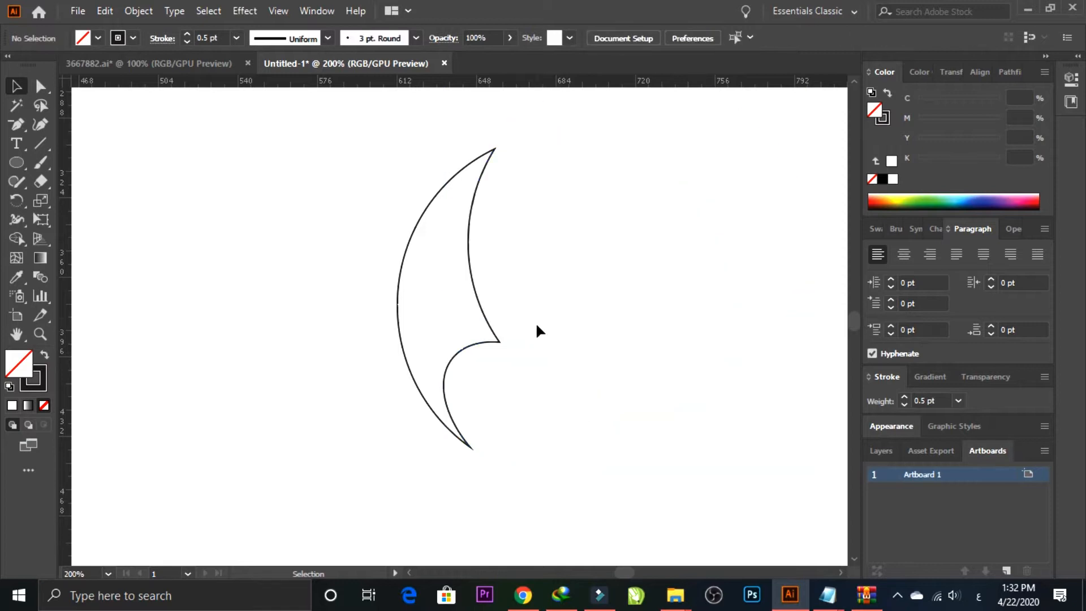
# Step: Round the sharp inner corner on the crescent wing's concave side
pyautogui.click(490, 345)
pyautogui.click(41, 88)
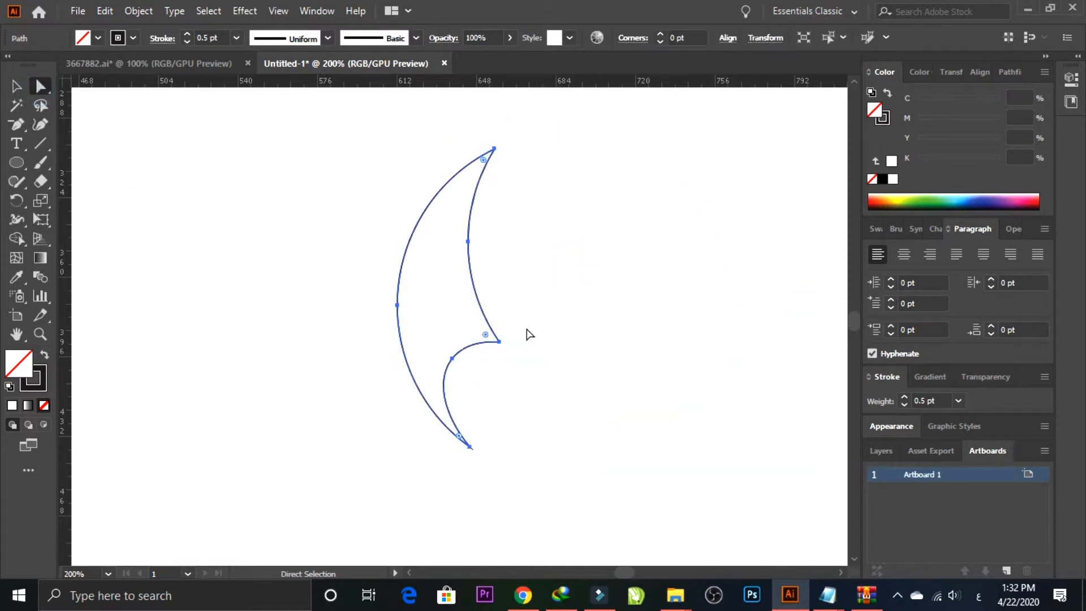
pyautogui.click(481, 342)
pyautogui.moveTo(445, 319); pyautogui.dragTo(465, 340)
pyautogui.click(17, 87)
pyautogui.click(136, 194)
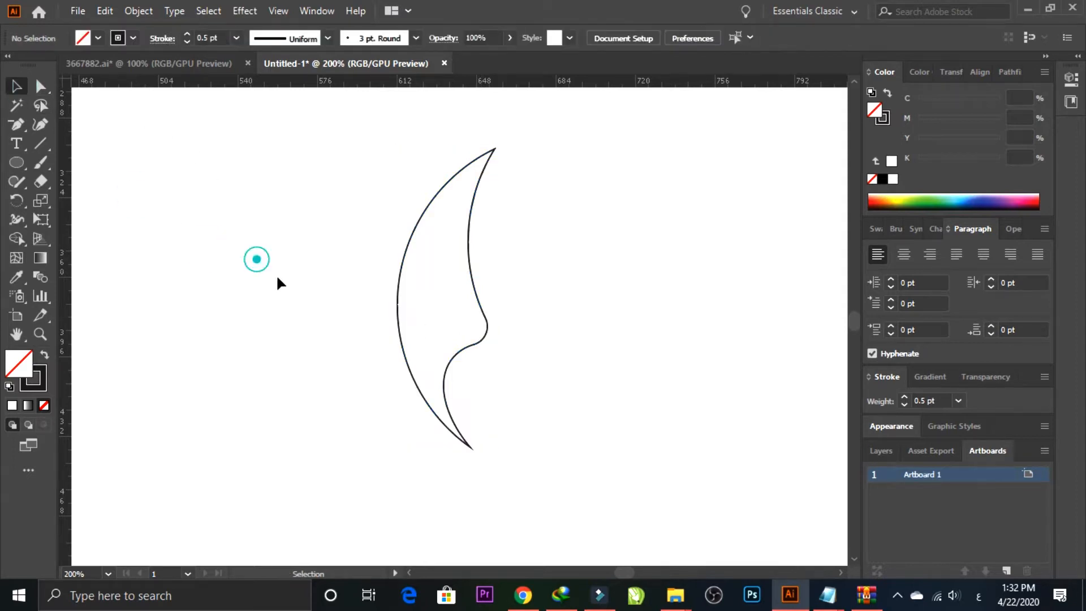
# Step: Draw the S-shaped underside of the neck with the Pen tool, from a short hook down along the wing's lower outer edge
pyautogui.moveTo(317, 255); pyautogui.dragTo(431, 383)
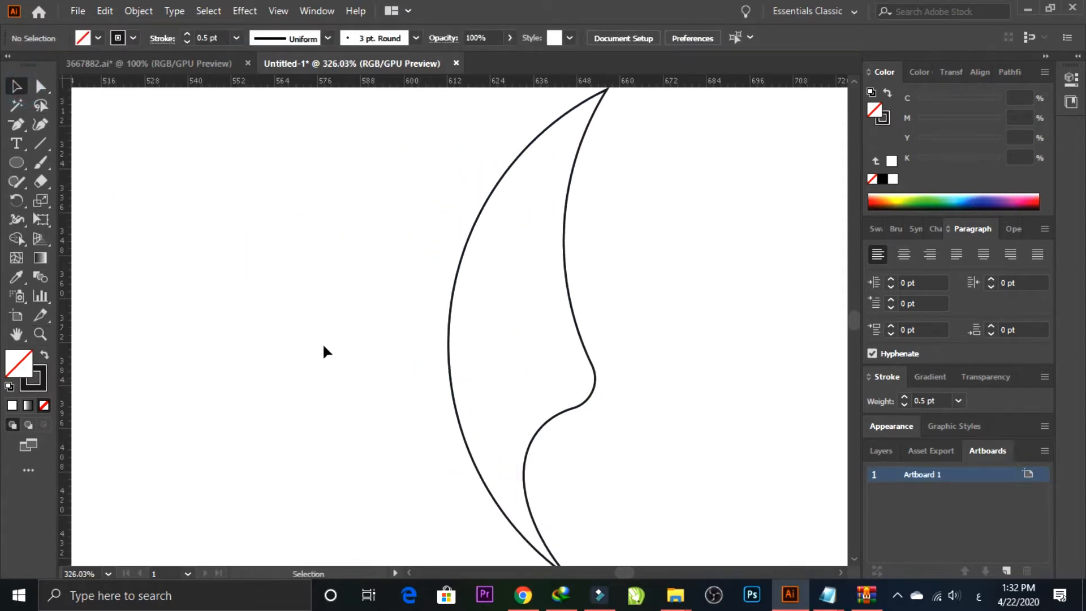
pyautogui.press('p')
pyautogui.scroll(-3, 388, 304)
pyautogui.moveTo(386, 302); pyautogui.dragTo(412, 265)
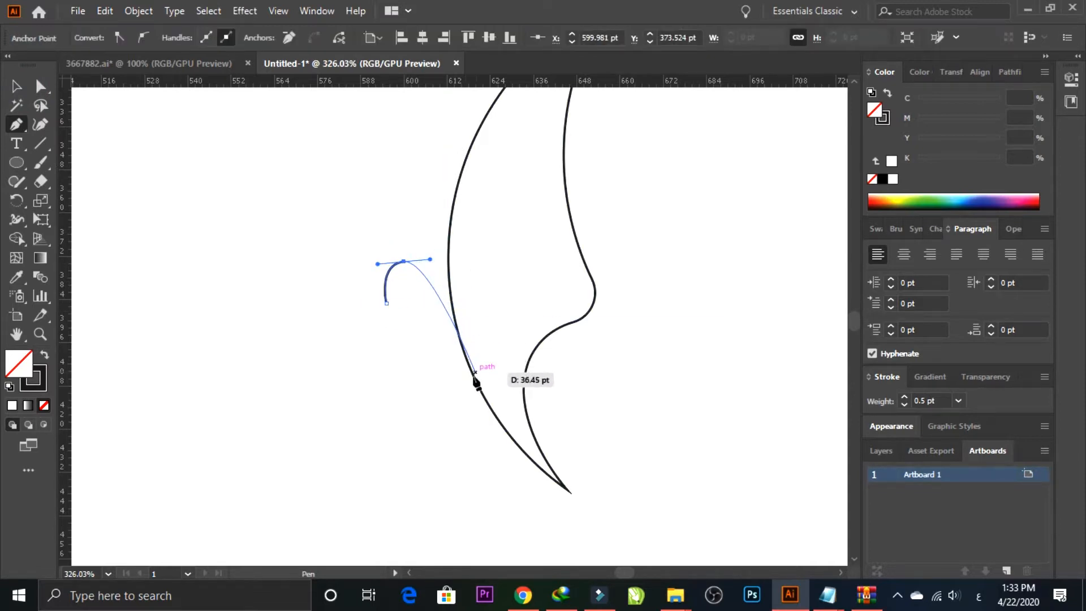
pyautogui.moveTo(498, 408); pyautogui.dragTo(527, 442)
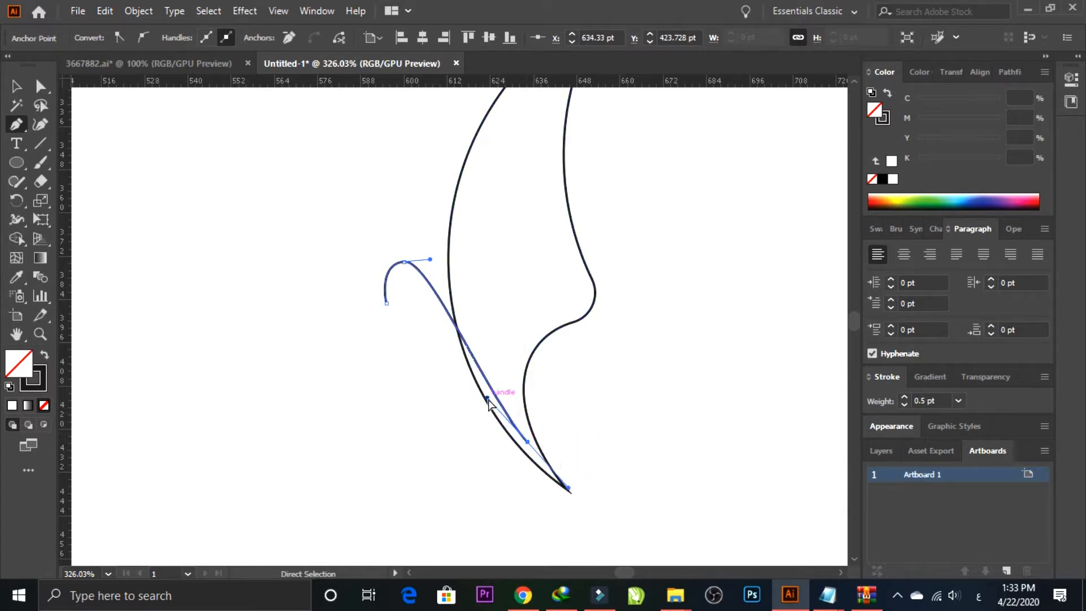
pyautogui.moveTo(430, 259); pyautogui.dragTo(448, 258)
pyautogui.moveTo(473, 437); pyautogui.dragTo(473, 436)
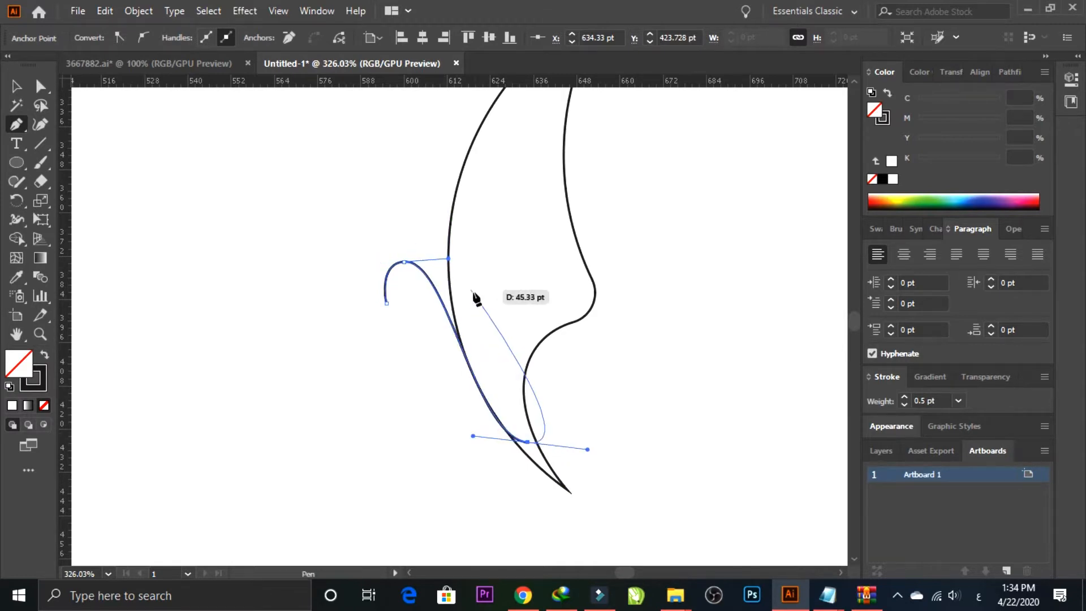
# Step: Close the neck path with an arched upper curve and a pointed beak curve back to the starting anchor
pyautogui.click(528, 442)
pyautogui.moveTo(374, 215); pyautogui.dragTo(210, 314)
pyautogui.click(373, 216)
pyautogui.moveTo(387, 303); pyautogui.dragTo(429, 352)
pyautogui.click(21, 86)
pyautogui.click(150, 243)
pyautogui.click(521, 343)
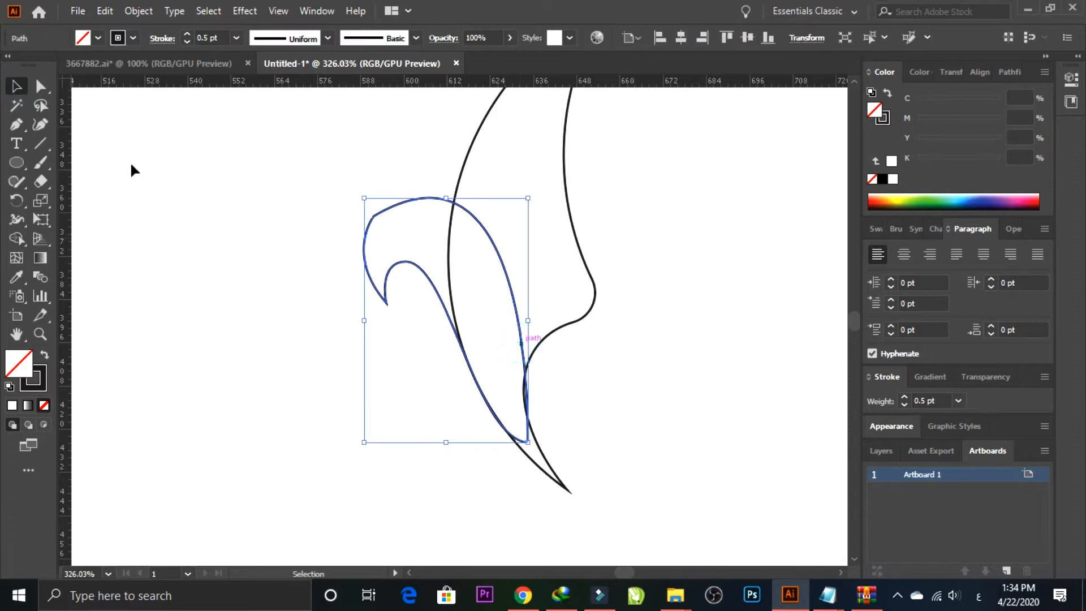
# Step: Shorten the curve handle at the head's upper anchor to flatten the neck's arch
pyautogui.press('a')
pyautogui.moveTo(528, 441); pyautogui.dragTo(526, 433)
pyautogui.hotkey('ctrl', 'z')
pyautogui.click(374, 216)
pyautogui.moveTo(536, 118); pyautogui.dragTo(504, 109)
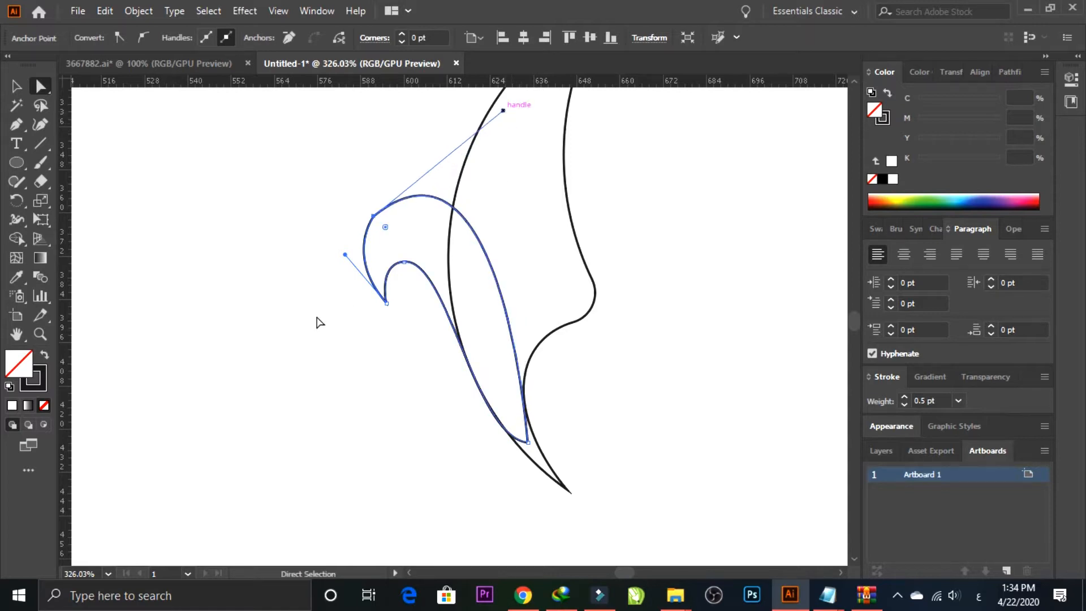
pyautogui.click(341, 317)
# Step: Draw a circle beside the neck shape, enlarge it and position it so its edge overlaps the head end
pyautogui.click(16, 162)
pyautogui.moveTo(148, 204); pyautogui.dragTo(265, 321)
pyautogui.press('v')
pyautogui.click(101, 133)
pyautogui.moveTo(250, 224)
pyautogui.mouseDown()
pyautogui.moveTo(229, 207)
pyautogui.moveTo(285, 289)
pyautogui.mouseUp()
pyautogui.hotkey('ctrl', 'z')
pyautogui.hotkey('ctrl', 'z')
pyautogui.click(17, 164)
pyautogui.press('v')
pyautogui.moveTo(276, 200); pyautogui.dragTo(389, 143)
pyautogui.moveTo(297, 231); pyautogui.dragTo(227, 296)
pyautogui.moveTo(369, 141); pyautogui.dragTo(372, 127)
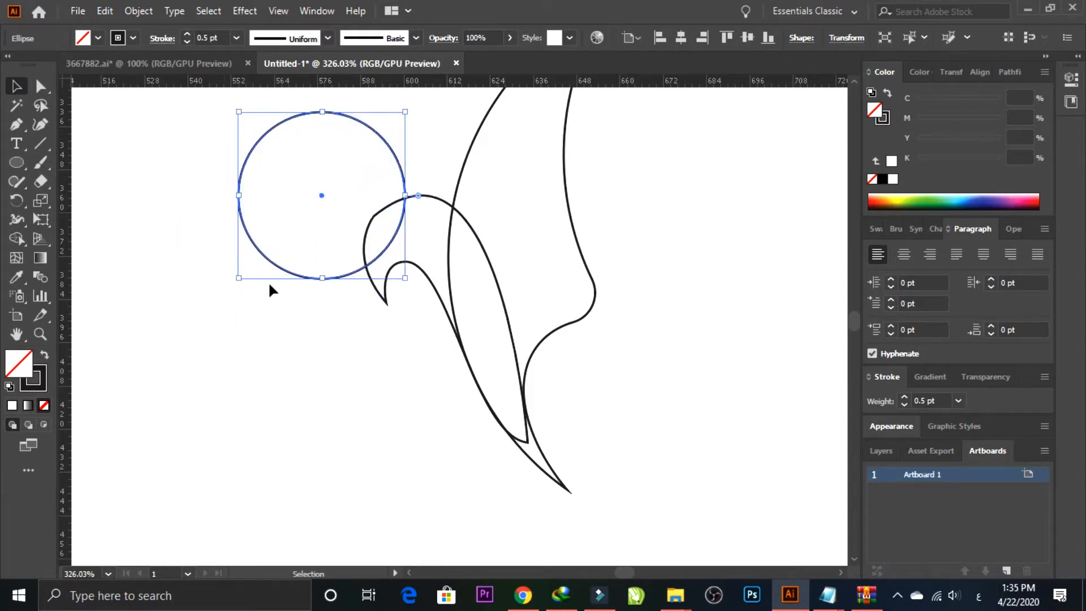
# Step: Enlarge the circle slightly over the head and duplicate it up and to the left
pyautogui.press('z')
pyautogui.moveTo(198, 297); pyautogui.dragTo(480, 246)
pyautogui.moveTo(479, 247); pyautogui.dragTo(275, 437)
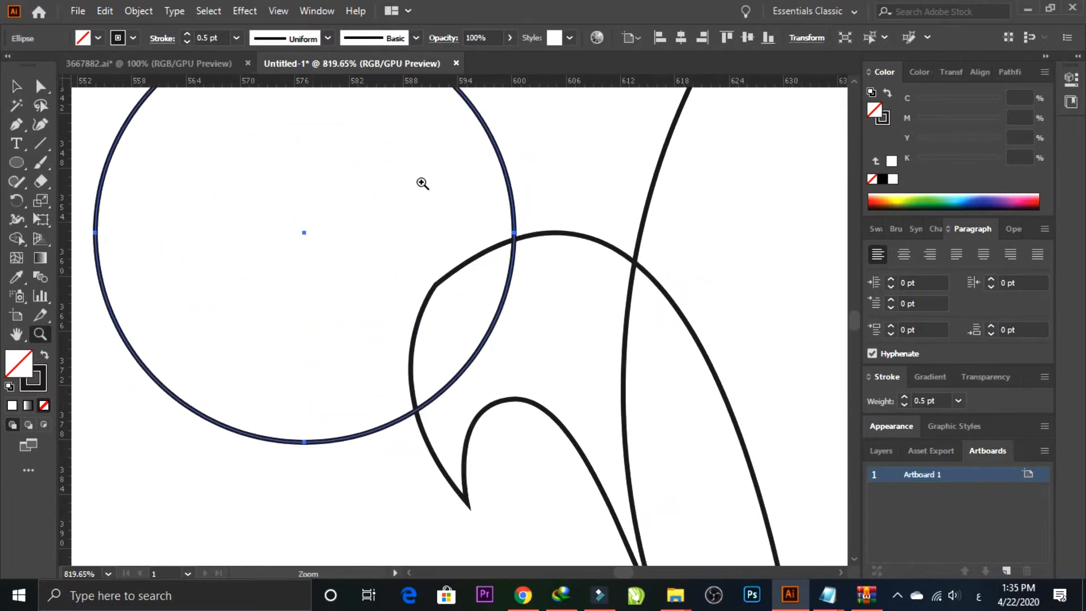
pyautogui.click(22, 89)
pyautogui.moveTo(514, 442); pyautogui.dragTo(523, 463)
pyautogui.click(556, 233)
pyautogui.moveTo(563, 160); pyautogui.dragTo(554, 253)
pyautogui.keyDown('alt'); pyautogui.moveTo(475, 212); pyautogui.dragTo(413, 118); pyautogui.keyUp('alt')
# Step: Stretch the duplicated circle into a taller oval and position its edge to run past the top of the beak
pyautogui.scroll(-4, 533, 286)
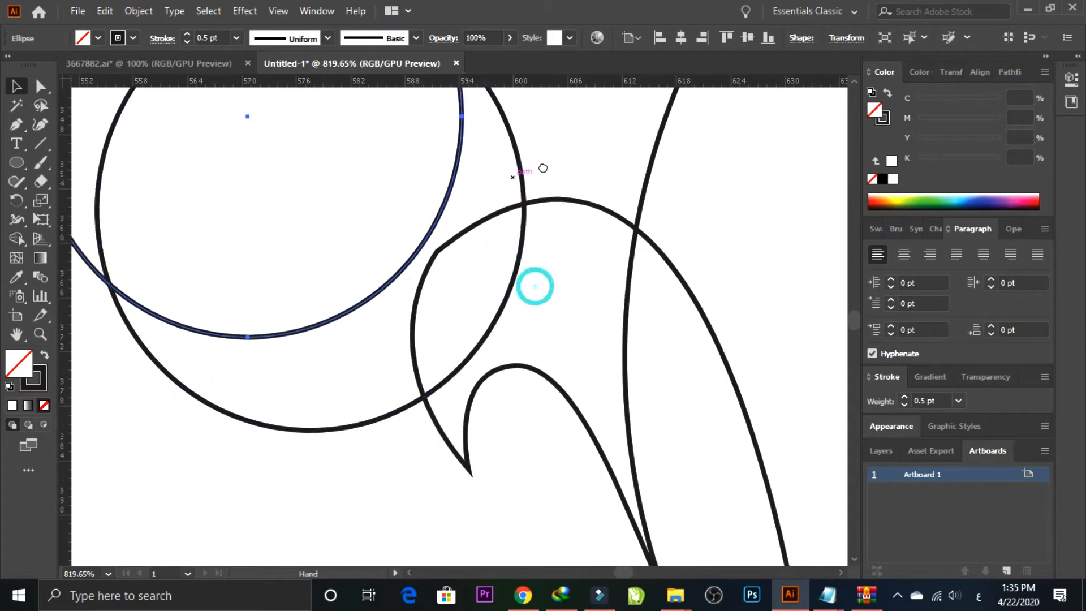
pyautogui.moveTo(248, 333); pyautogui.dragTo(248, 397)
pyautogui.moveTo(327, 382); pyautogui.dragTo(318, 366)
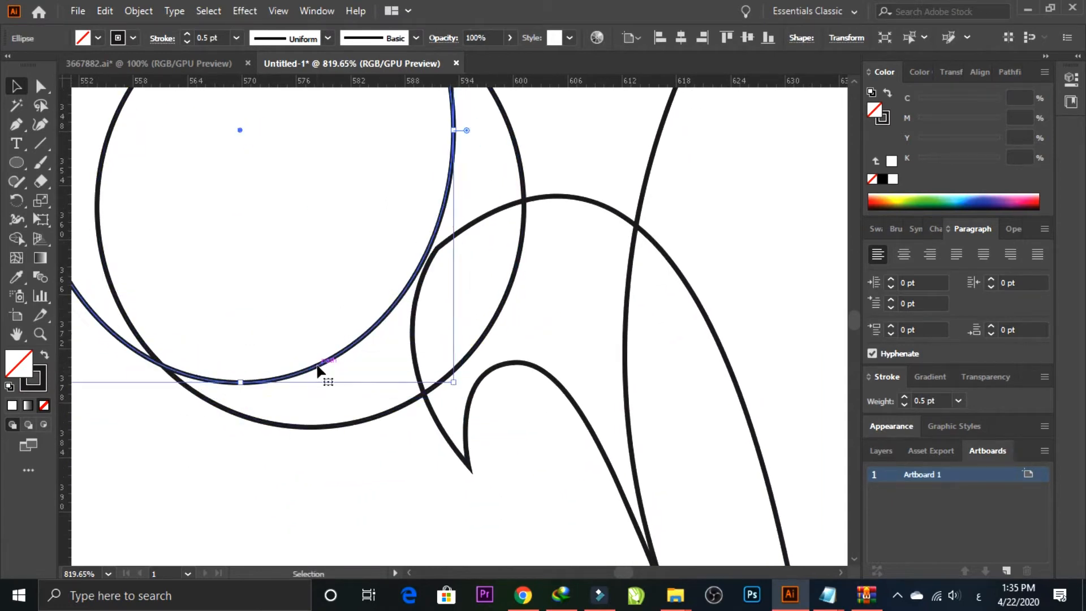
pyautogui.moveTo(492, 261); pyautogui.dragTo(464, 444)
pyautogui.click(392, 165)
pyautogui.moveTo(392, 165); pyautogui.dragTo(391, 136)
pyautogui.moveTo(492, 348); pyautogui.dragTo(469, 214)
pyautogui.hotkey('ctrl', '-')
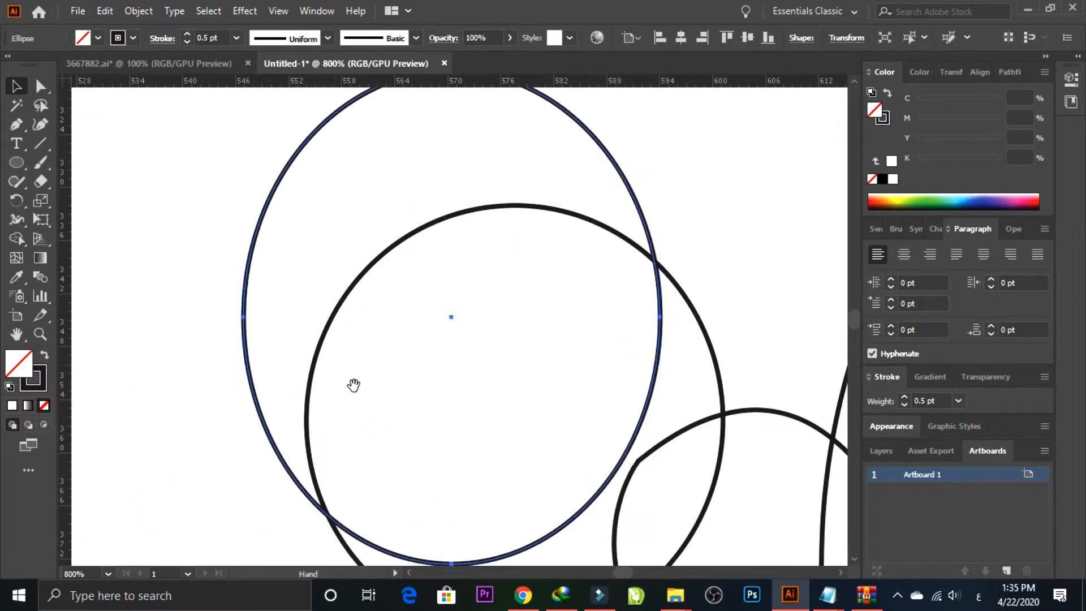
pyautogui.moveTo(354, 385); pyautogui.dragTo(357, 211)
pyautogui.moveTo(247, 393); pyautogui.dragTo(226, 414)
pyautogui.moveTo(503, 422); pyautogui.dragTo(330, 459)
# Step: Draw a small circle and fit it between the oval and the large circle over the beak
pyautogui.press('l')
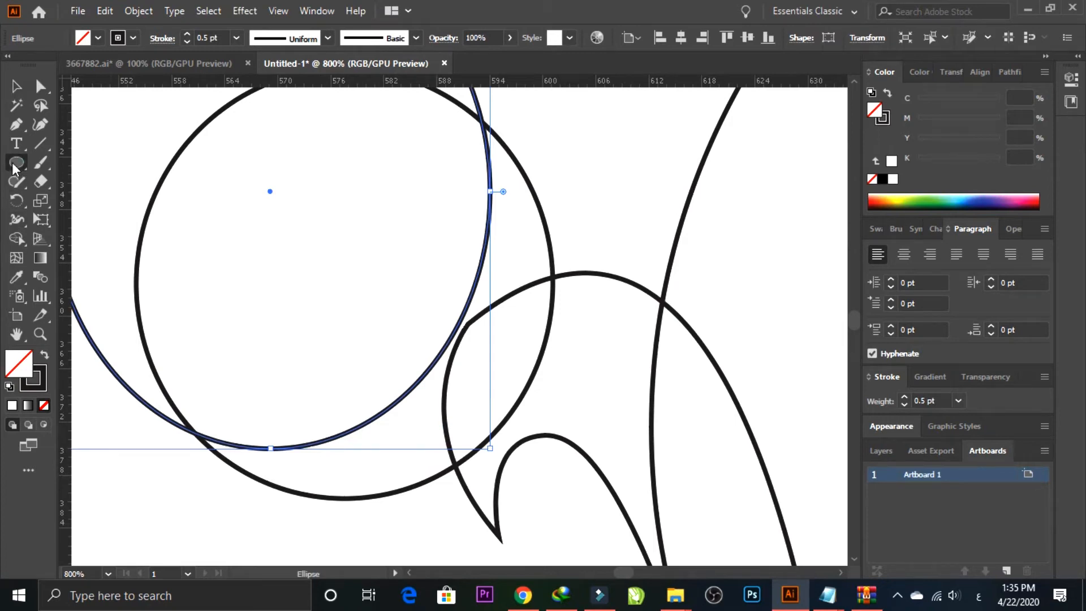
pyautogui.moveTo(248, 306); pyautogui.dragTo(333, 390)
pyautogui.click(17, 88)
pyautogui.moveTo(324, 318); pyautogui.dragTo(497, 368)
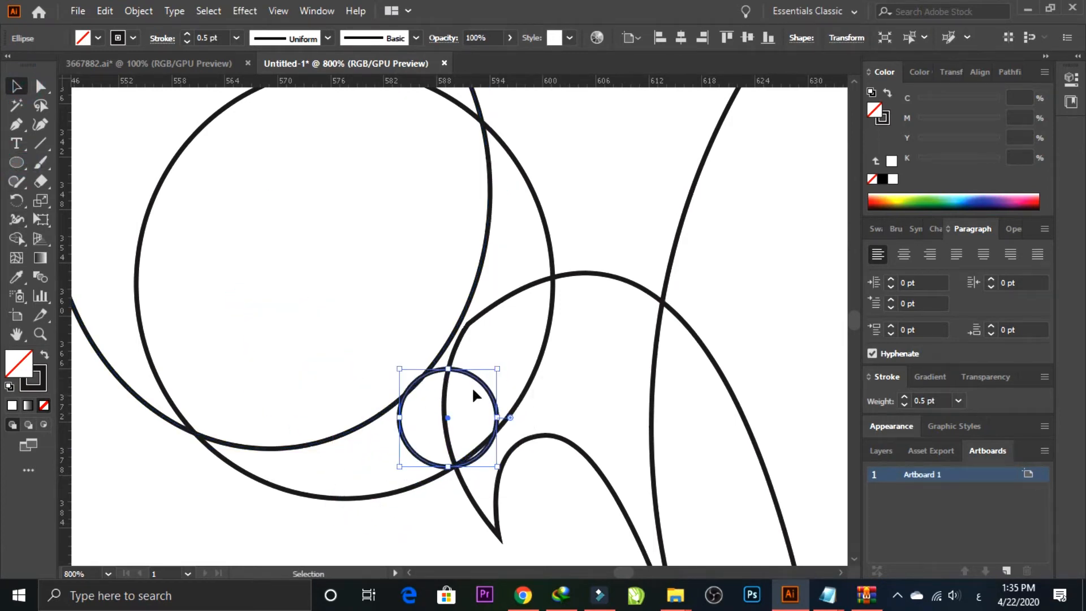
pyautogui.moveTo(497, 467); pyautogui.dragTo(490, 460)
pyautogui.moveTo(411, 447); pyautogui.dragTo(416, 447)
pyautogui.click(246, 515)
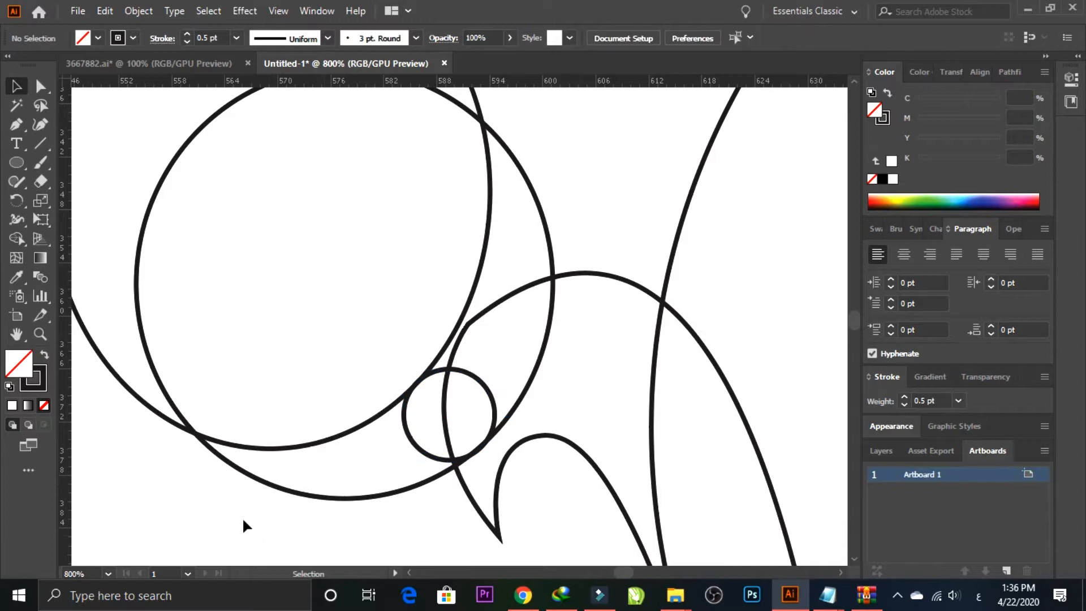
# Step: Merge the unwanted oval and circle regions with Shape Builder and delete them, leaving the head crest and small circle
pyautogui.moveTo(412, 351); pyautogui.dragTo(412, 351)
pyautogui.hotkey('shift', 'm')
pyautogui.moveTo(335, 381); pyautogui.dragTo(370, 457)
pyautogui.click(17, 86)
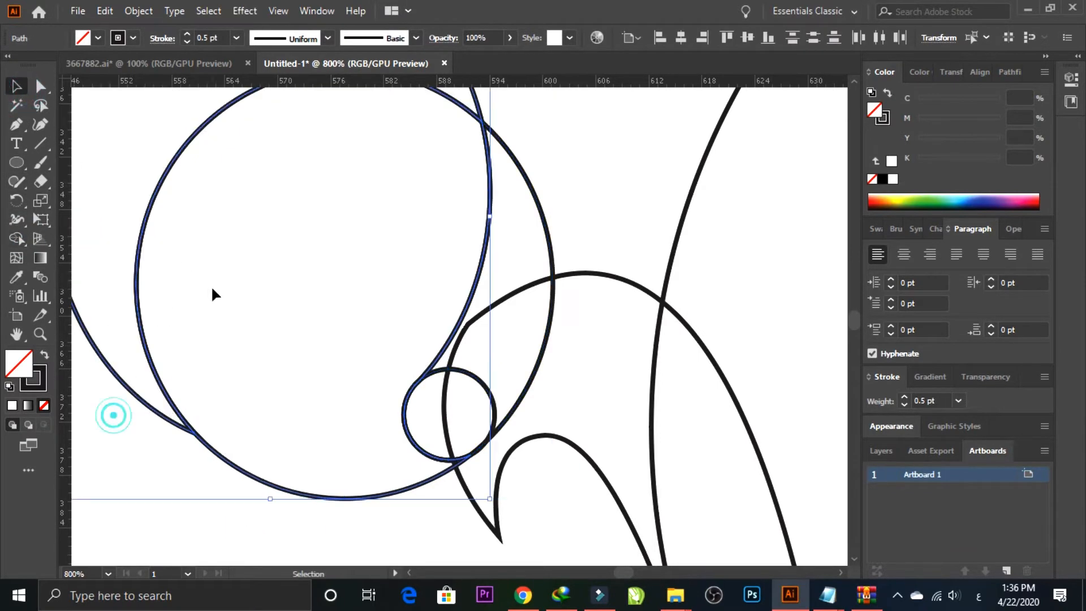
pyautogui.press('Delete')
# Step: Unite the head crest and the small circle into one shape with Pathfinder
pyautogui.moveTo(415, 408); pyautogui.dragTo(415, 409)
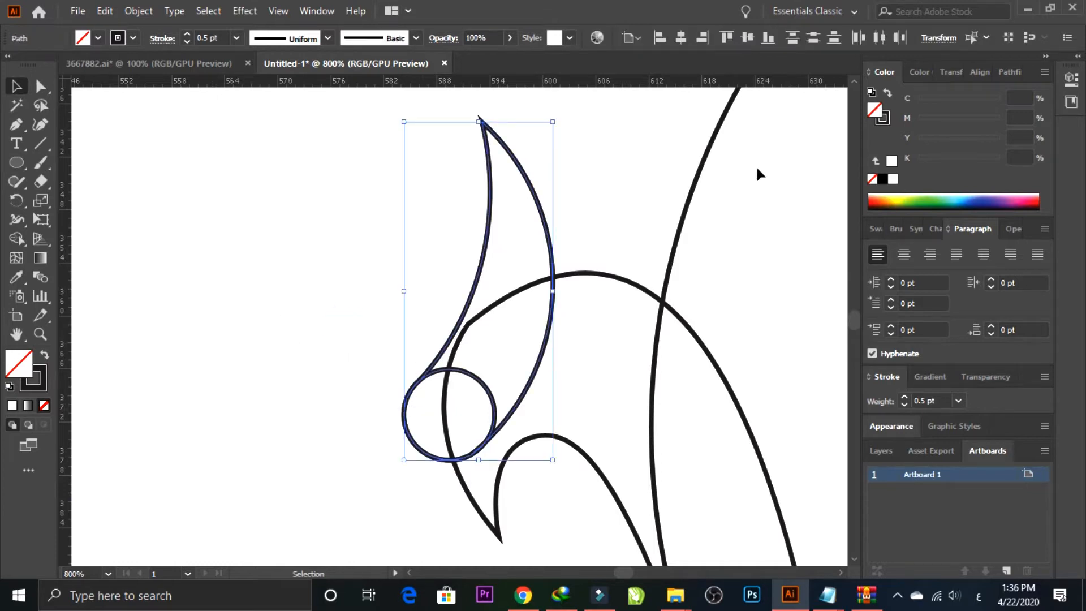
pyautogui.click(1006, 73)
pyautogui.click(877, 115)
pyautogui.click(335, 323)
pyautogui.click(624, 279)
# Step: Draw a small circle beside the head, duplicate it partly overlapping, and build the lens-shaped overlap with Shape Builder
pyautogui.click(317, 394)
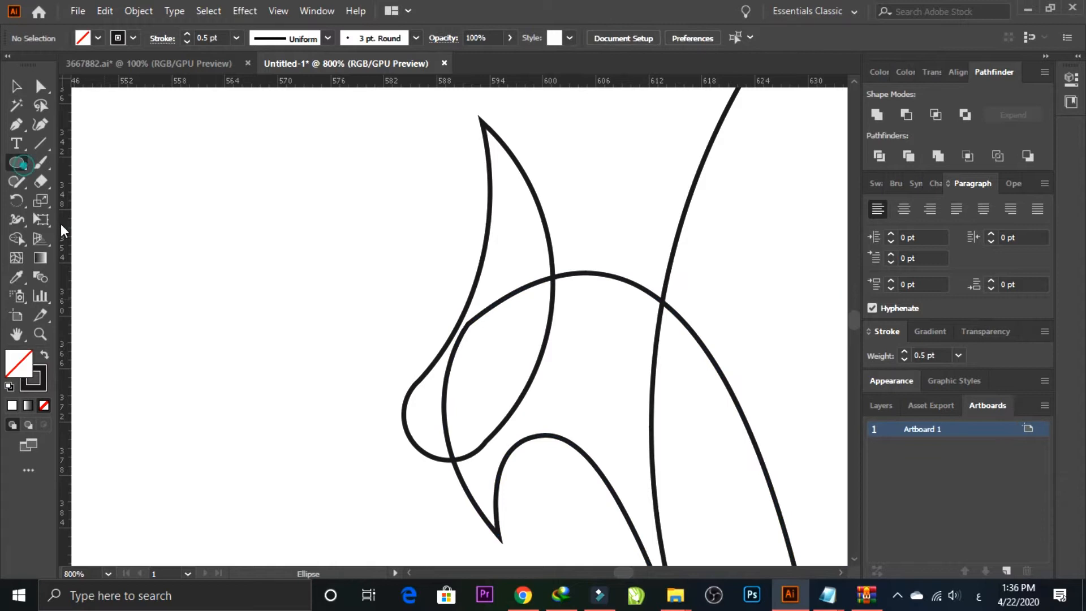
pyautogui.moveTo(134, 261); pyautogui.dragTo(202, 328)
pyautogui.click(17, 86)
pyautogui.moveTo(192, 280); pyautogui.dragTo(240, 280)
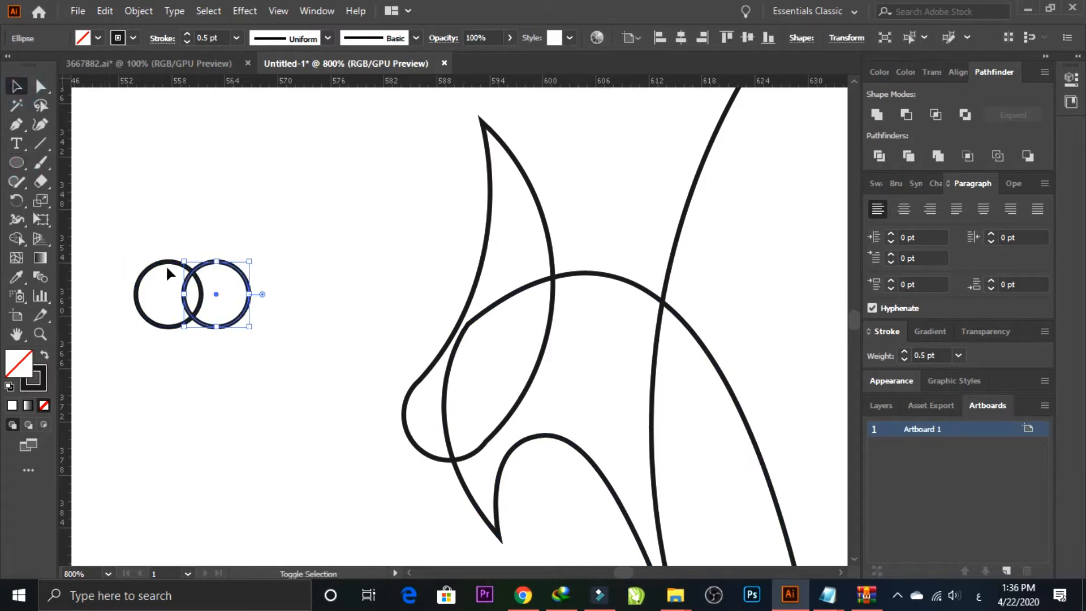
pyautogui.moveTo(125, 237); pyautogui.dragTo(170, 305)
pyautogui.click(19, 240)
pyautogui.click(193, 295)
# Step: Delete the leftover circle parts and place the lens shape, tilted, in the head as the eye
pyautogui.click(22, 85)
pyautogui.moveTo(193, 388); pyautogui.dragTo(194, 390)
pyautogui.moveTo(211, 361); pyautogui.dragTo(246, 226)
pyautogui.press('Delete')
pyautogui.press('Delete')
pyautogui.moveTo(133, 229); pyautogui.dragTo(505, 369)
pyautogui.click(226, 360)
# Step: Duplicate the wing to the right and rotate the copy clockwise
pyautogui.hotkey('ctrl', '-')
pyautogui.hotkey('ctrl', '-')
pyautogui.hotkey('ctrl', '-')
pyautogui.moveTo(344, 425); pyautogui.dragTo(121, 371)
pyautogui.moveTo(414, 238); pyautogui.dragTo(547, 257)
pyautogui.moveTo(628, 278); pyautogui.dragTo(567, 341)
pyautogui.moveTo(536, 135); pyautogui.dragTo(601, 215)
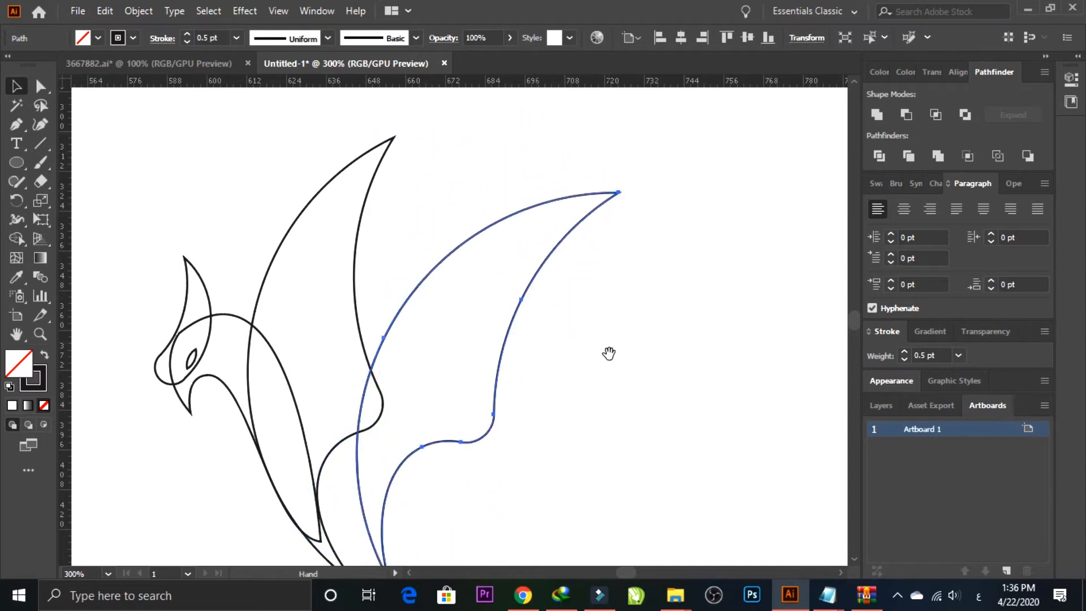
# Step: Scale down, rotate and reposition the second wing so its lower tip meets the first wing's lower tip
pyautogui.moveTo(610, 357); pyautogui.dragTo(534, 260)
pyautogui.moveTo(423, 296); pyautogui.dragTo(386, 307)
pyautogui.moveTo(517, 285); pyautogui.dragTo(564, 348)
pyautogui.moveTo(564, 166); pyautogui.dragTo(522, 135)
pyautogui.moveTo(439, 170); pyautogui.dragTo(422, 151)
pyautogui.moveTo(395, 552); pyautogui.dragTo(375, 558)
pyautogui.moveTo(384, 388)
pyautogui.mouseDown()
pyautogui.moveTo(374, 403)
pyautogui.moveTo(369, 393)
pyautogui.mouseUp()
pyautogui.hotkey('ctrl', '-')
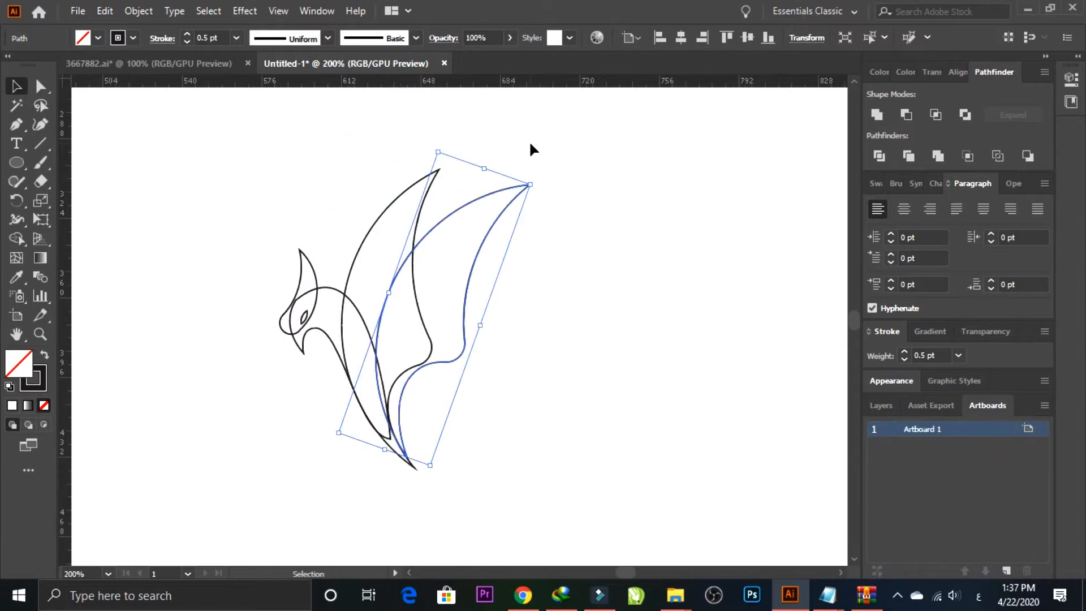
pyautogui.moveTo(431, 145); pyautogui.dragTo(426, 146)
pyautogui.click(518, 405)
# Step: Examine how the neck and both wings meet at the lower tip
pyautogui.press('z')
pyautogui.moveTo(291, 277); pyautogui.dragTo(512, 449)
pyautogui.press('space')
pyautogui.moveTo(559, 477); pyautogui.dragTo(513, 259)
pyautogui.moveTo(294, 203); pyautogui.dragTo(514, 365)
pyautogui.click(580, 337)
pyautogui.hotkey('ctrl', '-')
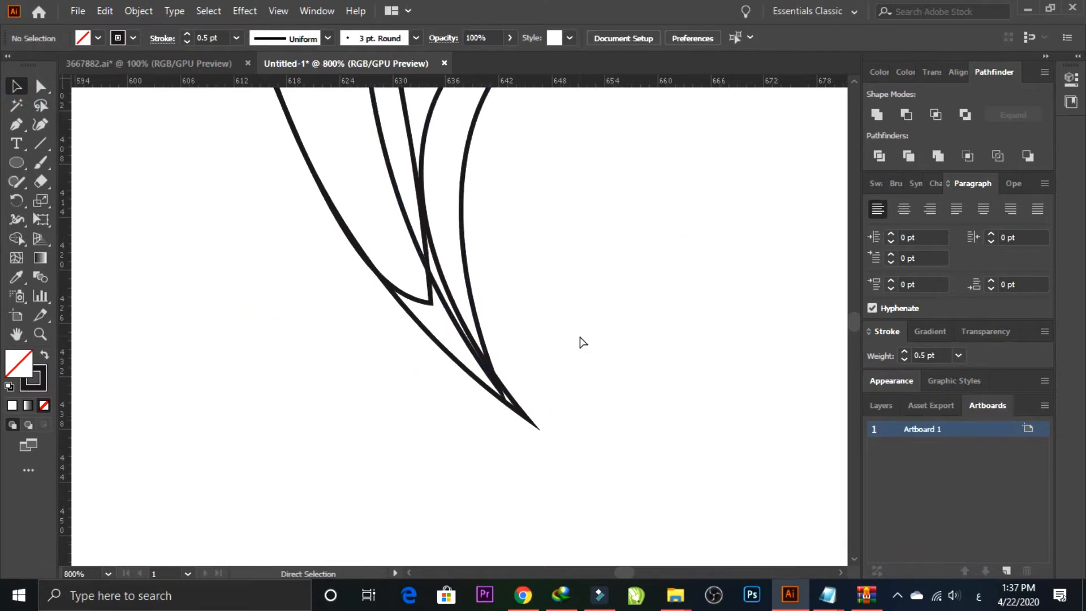
pyautogui.hotkey('ctrl', '-')
pyautogui.hotkey('ctrl', '-')
pyautogui.hotkey('ctrl', '-')
pyautogui.press('space')
pyautogui.moveTo(608, 206); pyautogui.dragTo(515, 374)
# Step: Fill the neck and the head crest with black
pyautogui.moveTo(262, 218); pyautogui.dragTo(217, 234)
pyautogui.click(877, 69)
pyautogui.click(882, 179)
pyautogui.click(242, 332)
pyautogui.click(243, 317)
pyautogui.click(883, 178)
pyautogui.click(618, 286)
# Step: Fill the eye with white
pyautogui.moveTo(138, 348); pyautogui.dragTo(237, 260)
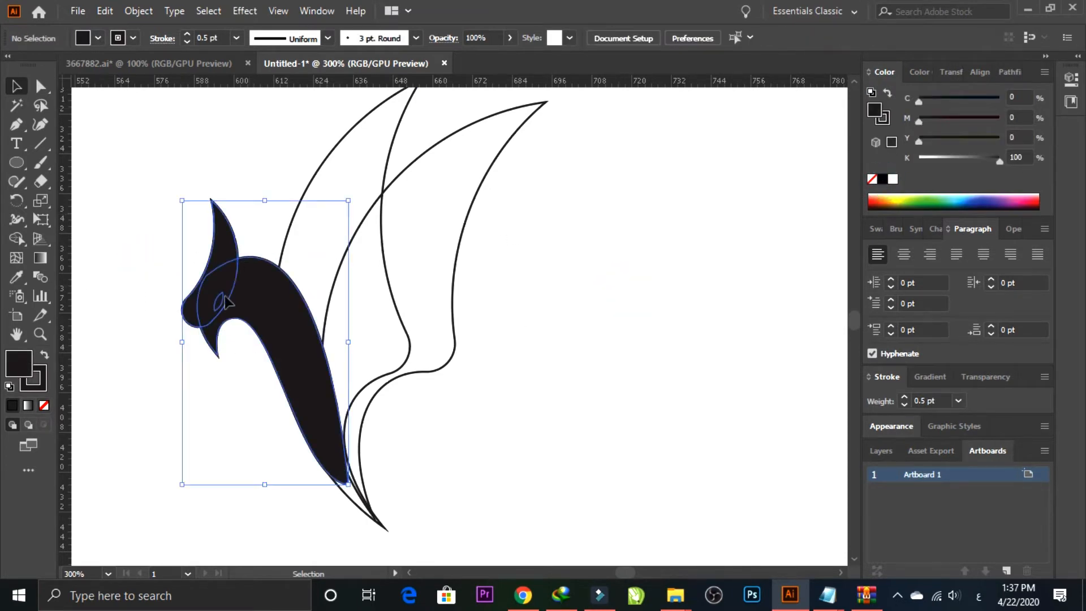
pyautogui.click(219, 302)
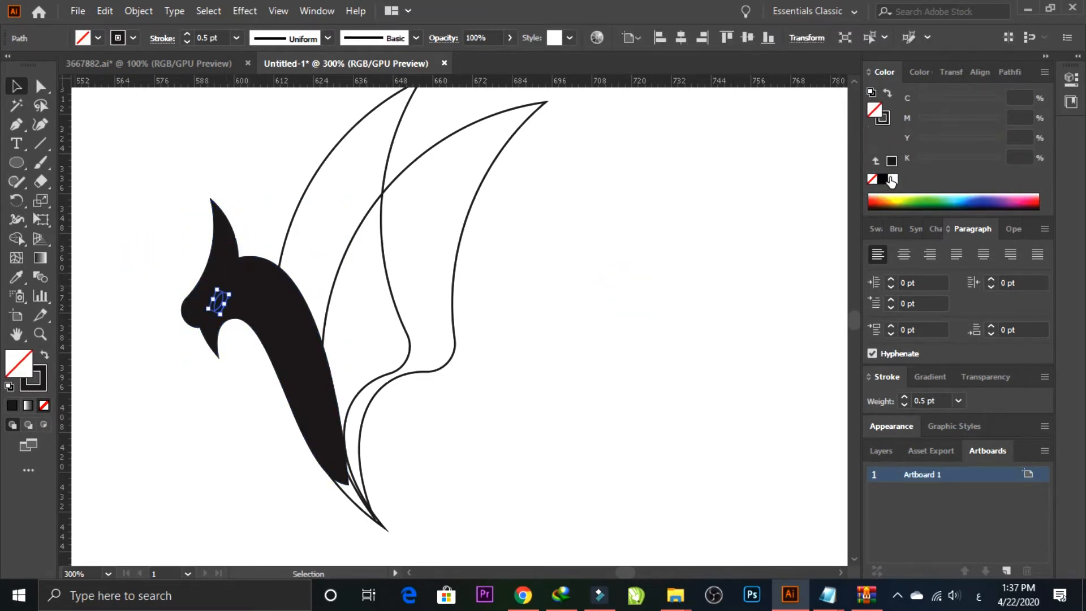
pyautogui.click(893, 179)
pyautogui.click(625, 297)
# Step: Fill the front wing with black
pyautogui.click(387, 150)
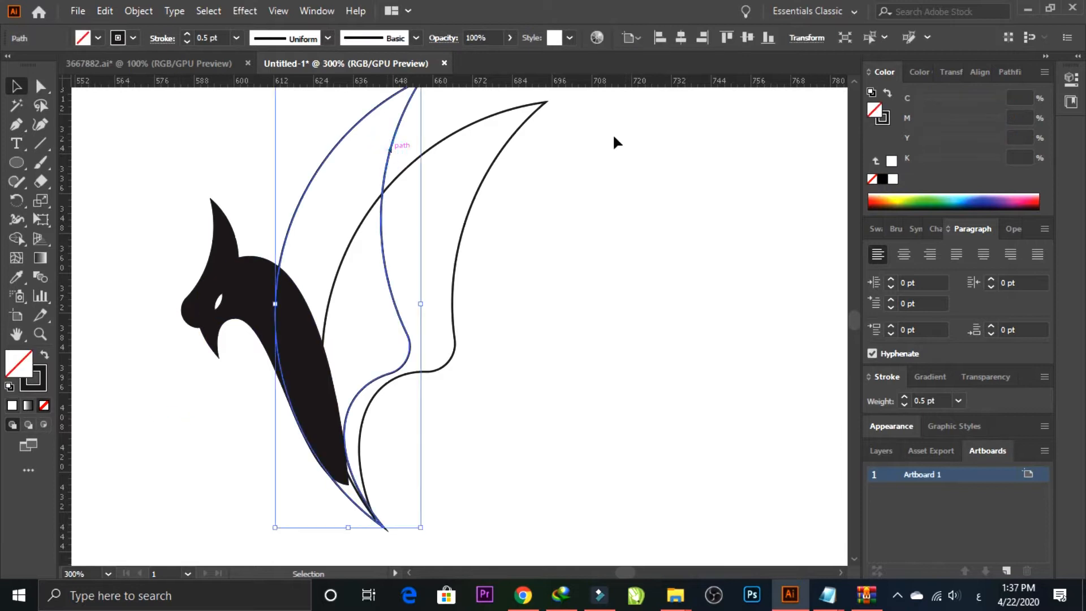
pyautogui.click(656, 254)
pyautogui.click(389, 149)
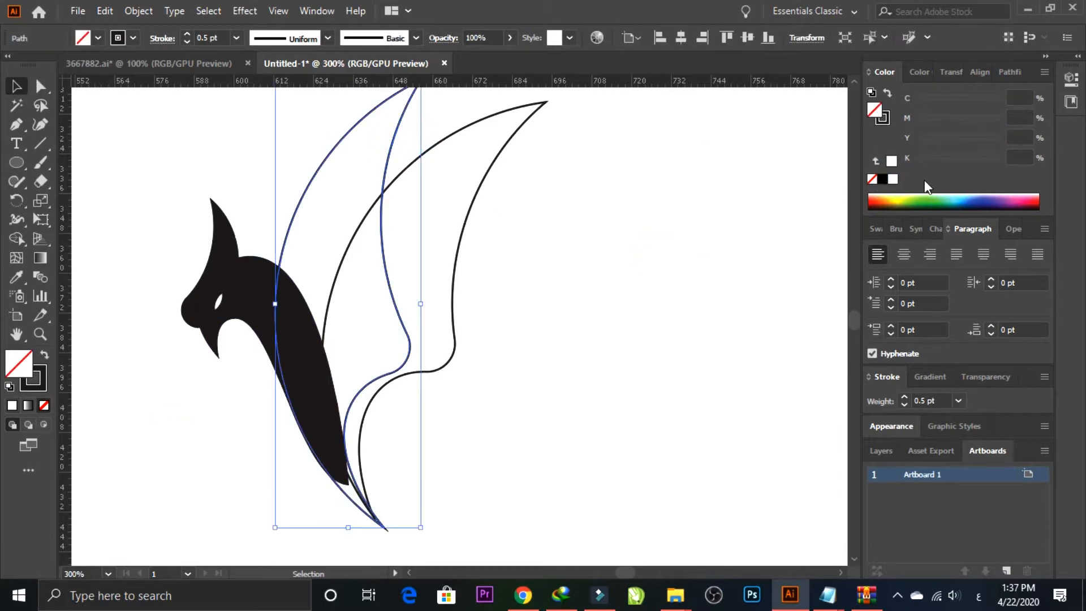
pyautogui.click(881, 182)
pyautogui.click(510, 252)
# Step: Fill the second wing with bright yellow and send it behind the black shapes
pyautogui.click(467, 225)
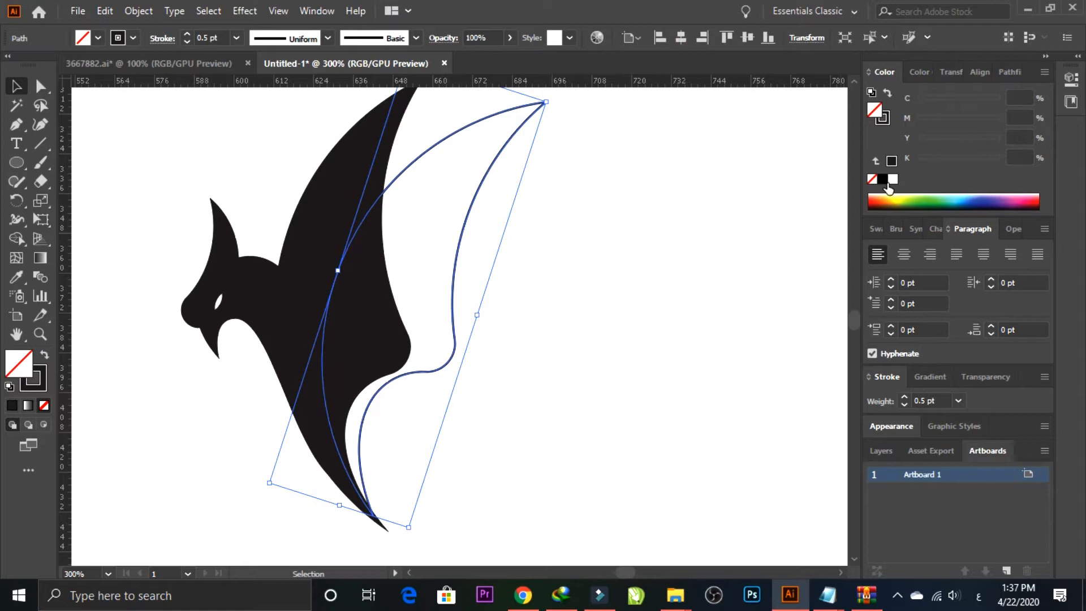
pyautogui.click(898, 199)
pyautogui.click(731, 243)
pyautogui.keyDown('ctrl'); pyautogui.click(458, 236); pyautogui.keyUp('ctrl')
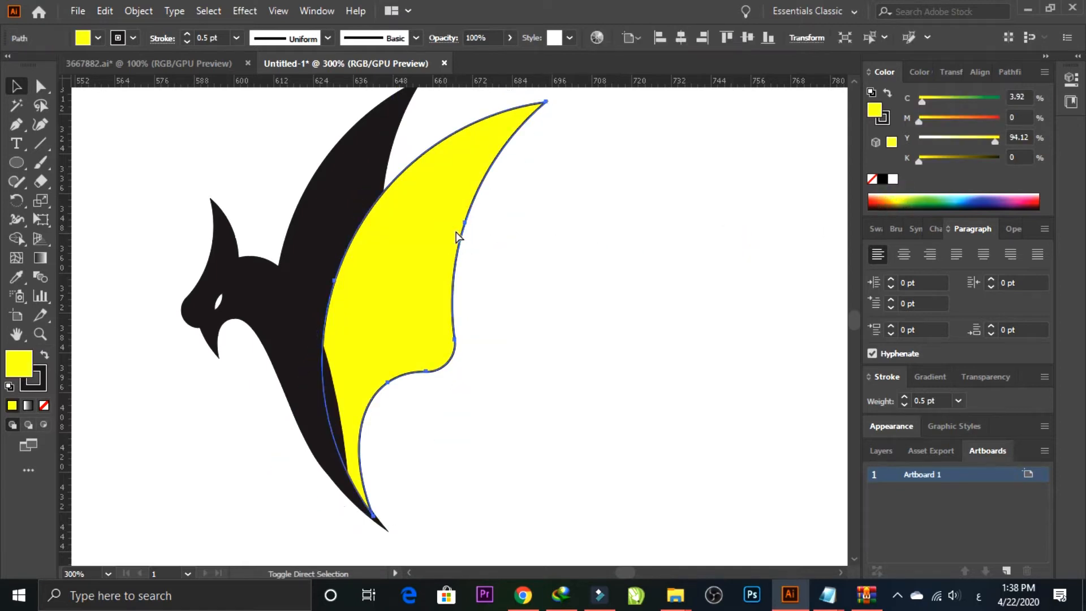
pyautogui.hotkey('ctrl', 'shift', '[')
# Step: Remove the stroke from all the shapes of the figure
pyautogui.moveTo(558, 467); pyautogui.dragTo(259, 287)
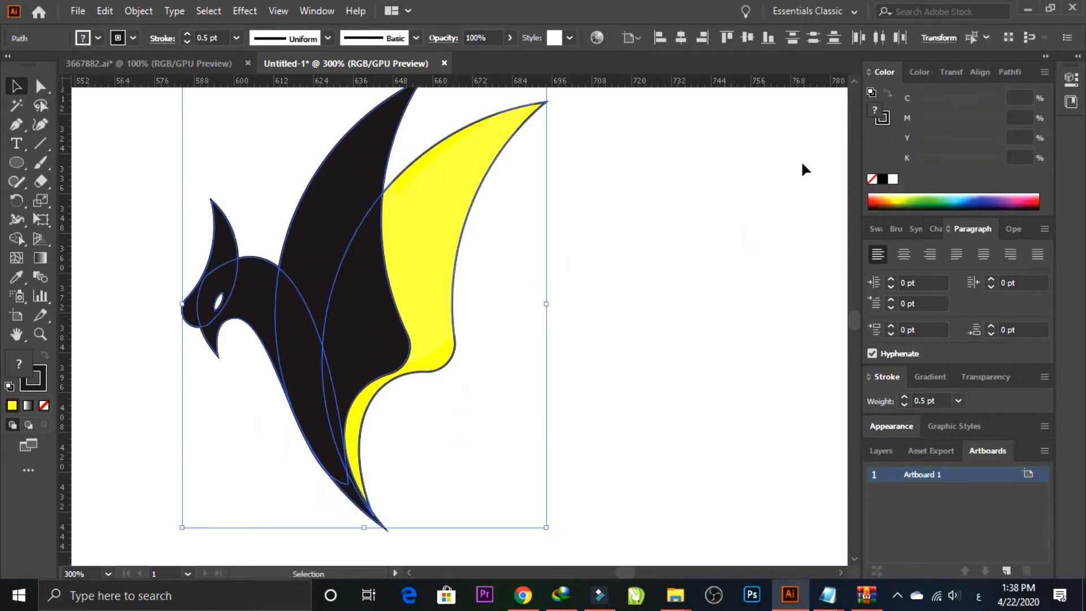
pyautogui.click(883, 119)
pyautogui.click(872, 180)
pyautogui.click(637, 324)
pyautogui.moveTo(594, 354); pyautogui.dragTo(568, 265)
pyautogui.click(576, 270)
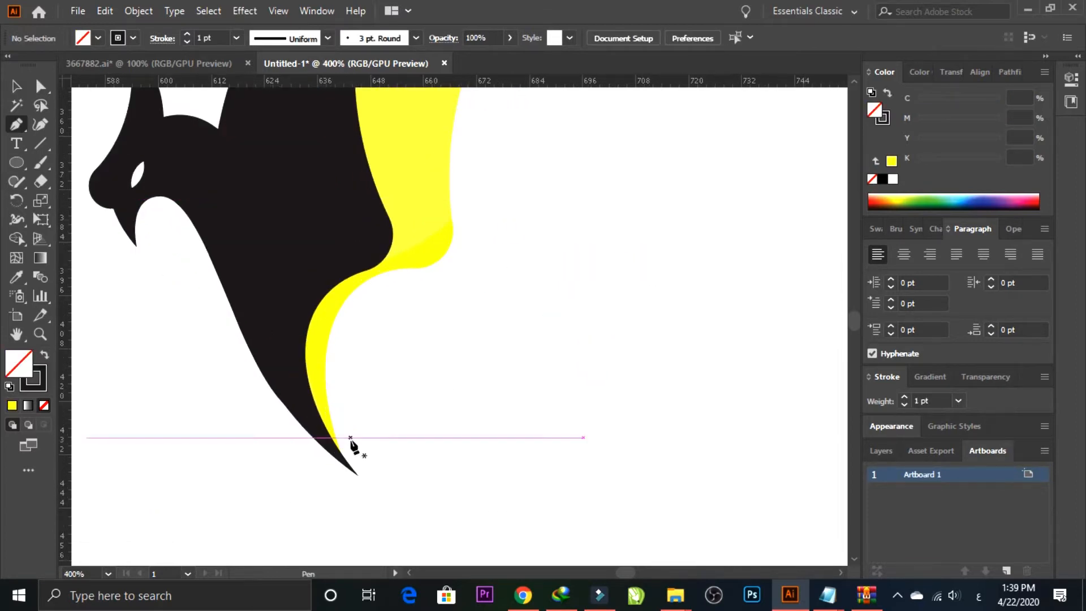
# Step: Draw a closed, curved tail feather with the Pen tool, sweeping from the wing's lower tip up and out below the yellow wing
pyautogui.click(352, 456)
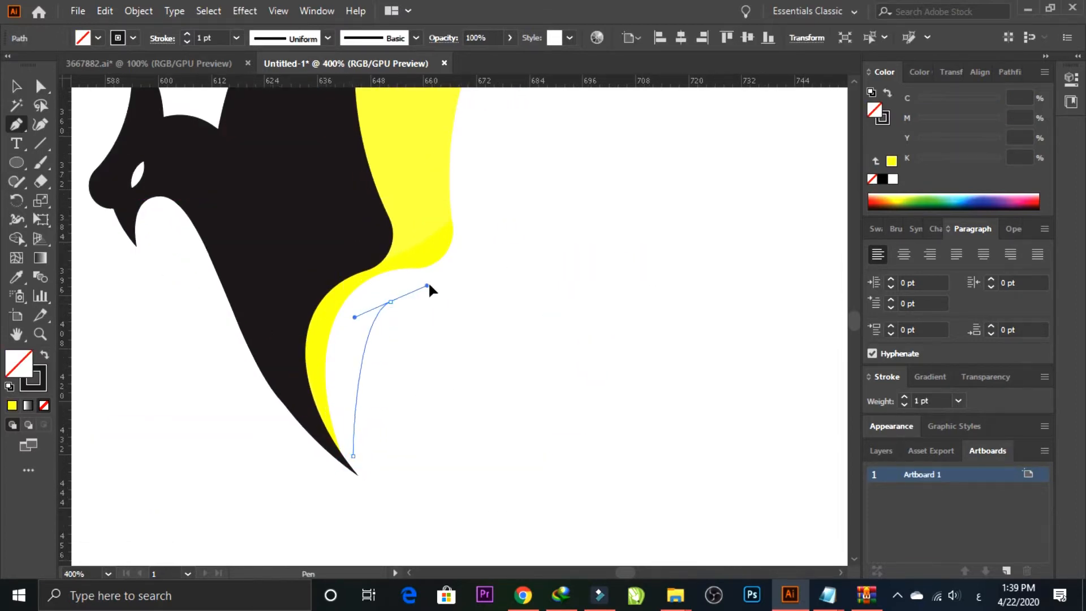
pyautogui.moveTo(453, 275); pyautogui.dragTo(453, 275)
pyautogui.moveTo(544, 276); pyautogui.dragTo(563, 258)
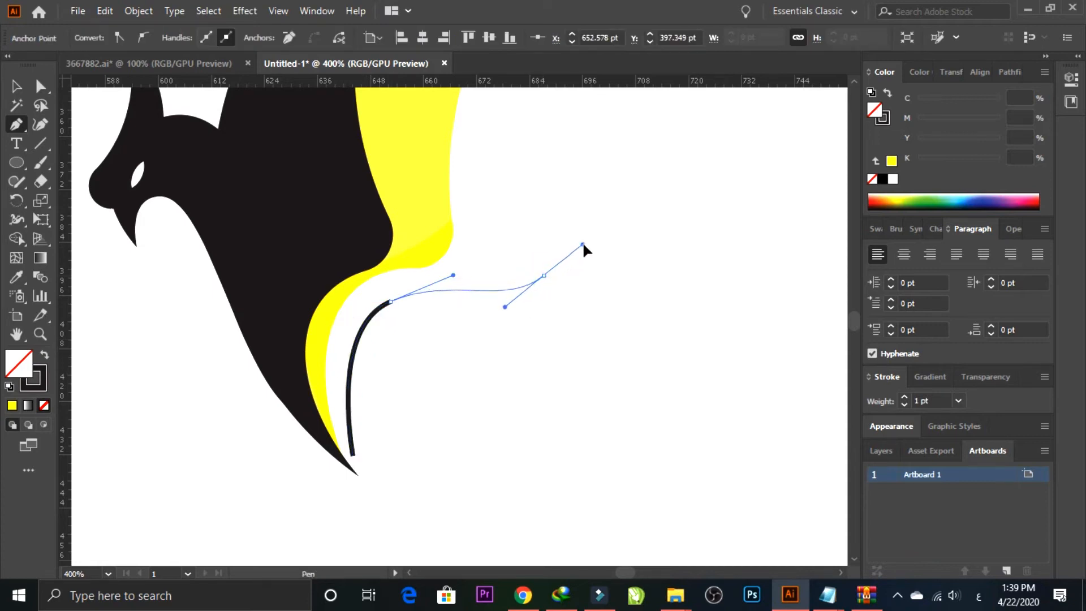
pyautogui.moveTo(505, 309); pyautogui.dragTo(502, 309)
pyautogui.click(543, 276)
pyautogui.moveTo(419, 331); pyautogui.dragTo(307, 333)
pyautogui.click(417, 332)
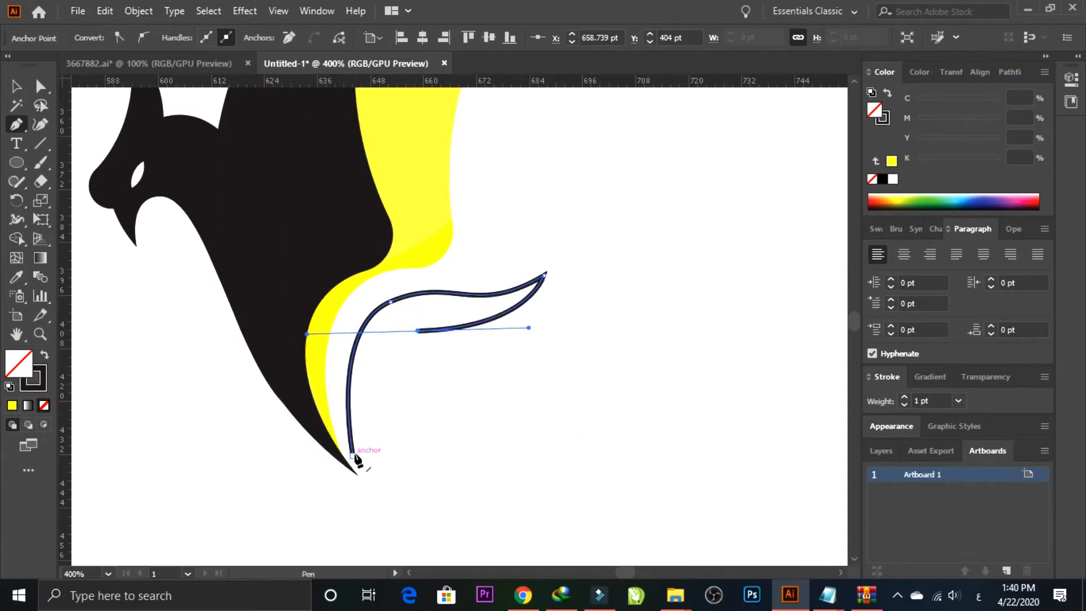
pyautogui.click(418, 332)
pyautogui.moveTo(354, 456); pyautogui.dragTo(367, 386)
pyautogui.moveTo(347, 527); pyautogui.dragTo(348, 523)
pyautogui.keyDown('ctrl'); pyautogui.moveTo(359, 390); pyautogui.dragTo(364, 342); pyautogui.keyUp('ctrl')
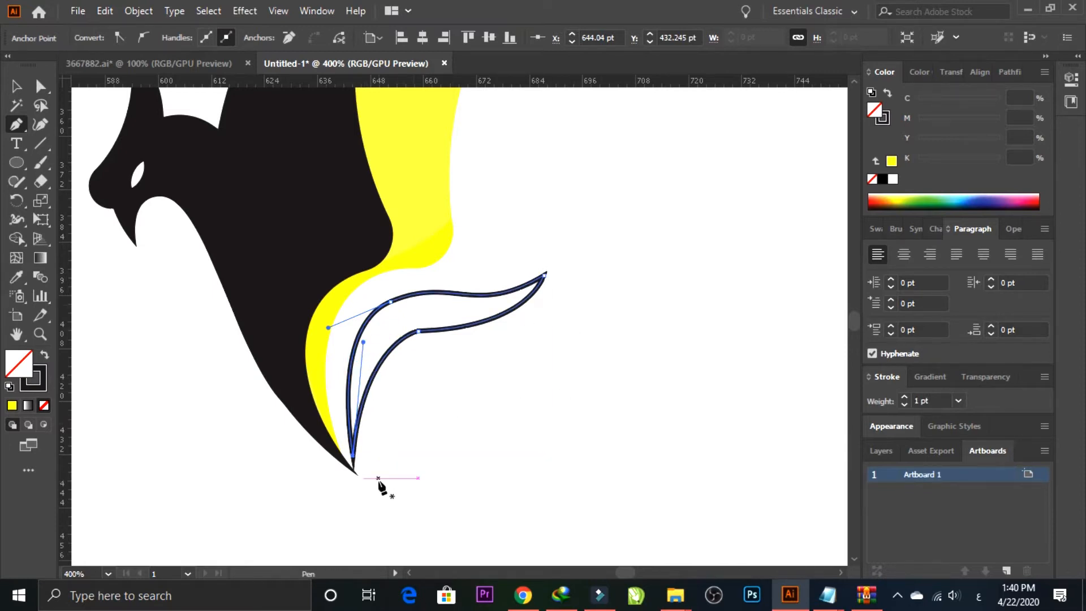
# Step: Draw a smaller closed leaf-shaped feather with the Pen tool beneath the curved tail feather
pyautogui.moveTo(377, 478); pyautogui.dragTo(427, 414)
pyautogui.moveTo(447, 361); pyautogui.dragTo(467, 449)
pyautogui.moveTo(378, 478); pyautogui.dragTo(347, 475)
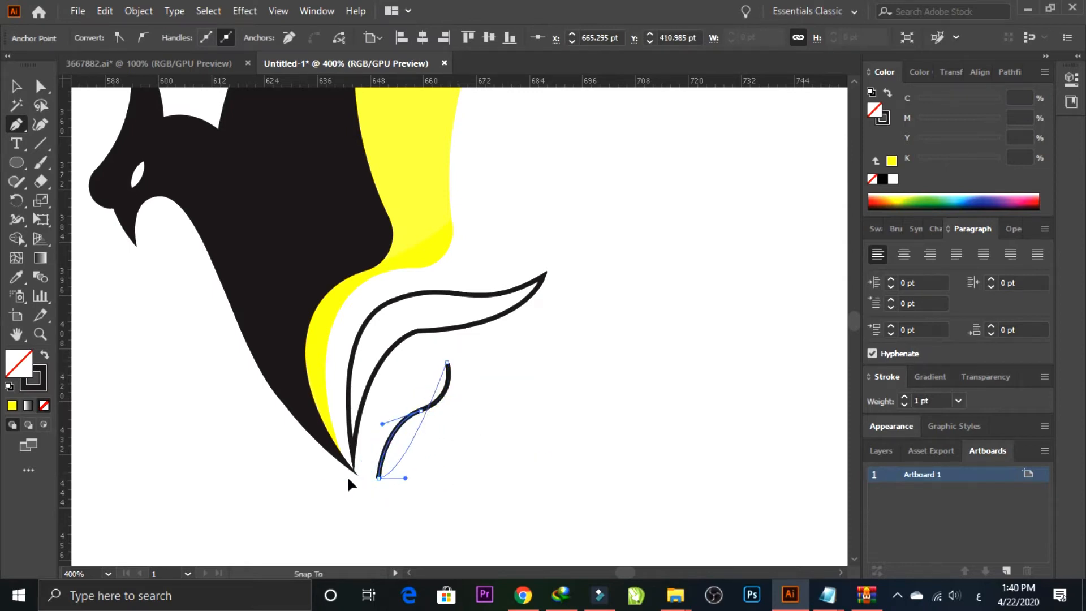
pyautogui.moveTo(252, 512); pyautogui.dragTo(253, 511)
pyautogui.moveTo(606, 248); pyautogui.dragTo(492, 473)
# Step: Fill both tail feathers with white and remove their stroke
pyautogui.press('v')
pyautogui.click(334, 260)
pyautogui.hotkey('ctrl', '1')
pyautogui.moveTo(440, 322); pyautogui.dragTo(618, 222)
pyautogui.click(654, 248)
pyautogui.moveTo(558, 347); pyautogui.dragTo(523, 424)
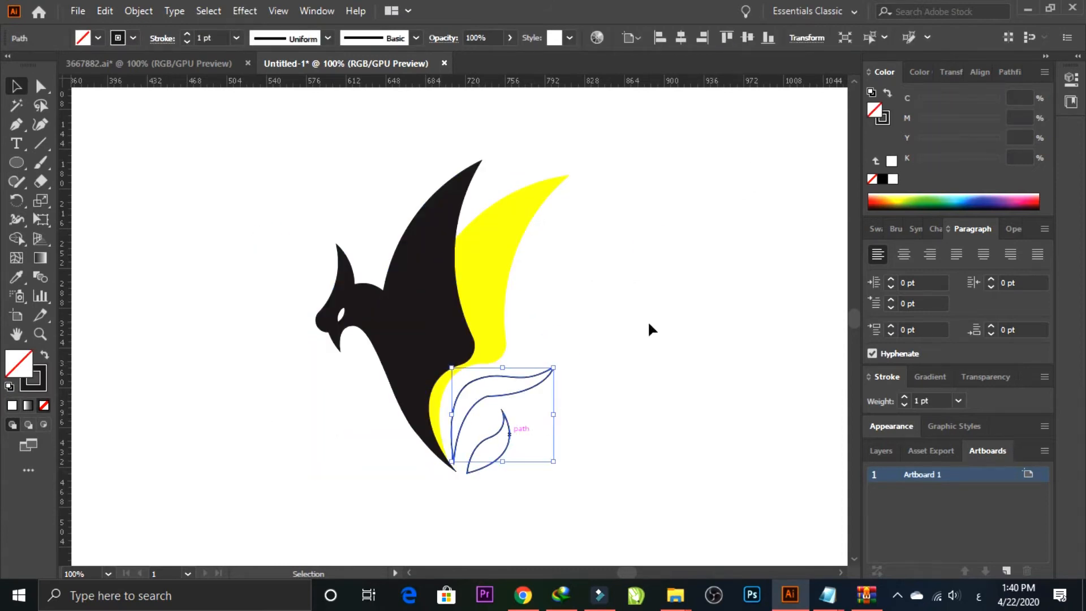
pyautogui.click(891, 180)
pyautogui.moveTo(602, 420); pyautogui.dragTo(481, 397)
pyautogui.click(892, 180)
pyautogui.click(882, 117)
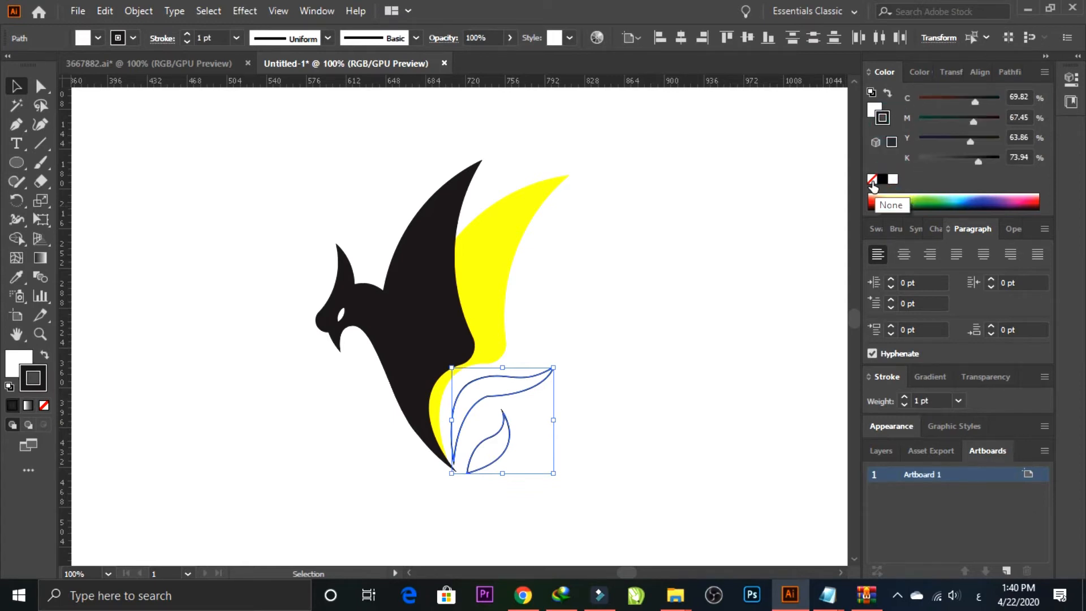
pyautogui.click(873, 180)
pyautogui.click(708, 261)
# Step: Draw a rectangle covering the whole artboard
pyautogui.hotkey('ctrl', '-')
pyautogui.hotkey('ctrl', '-')
pyautogui.moveTo(708, 263); pyautogui.dragTo(734, 287)
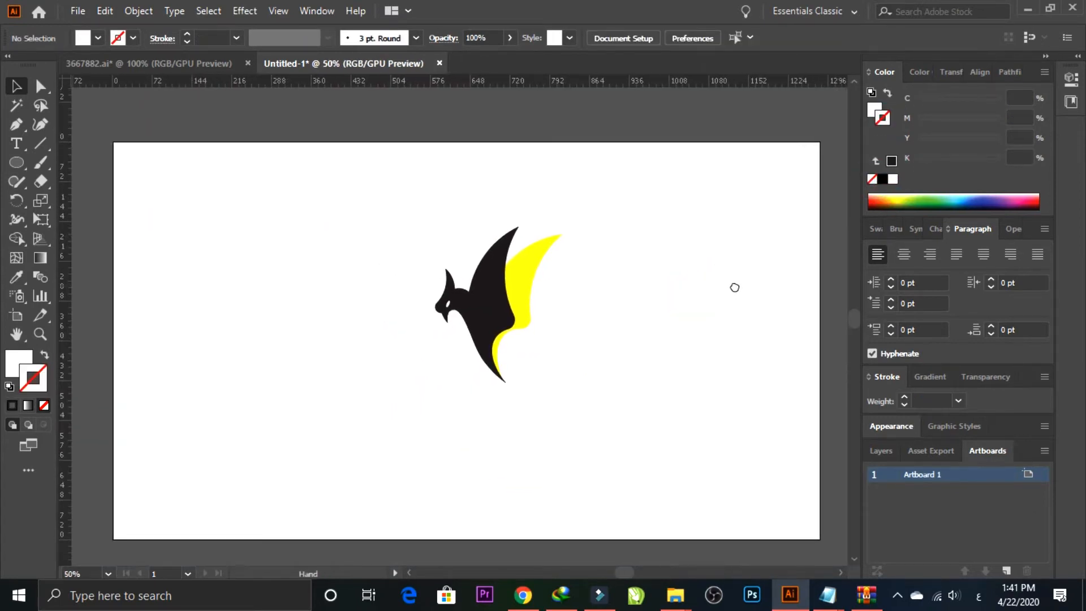
pyautogui.moveTo(16, 162); pyautogui.dragTo(73, 164)
pyautogui.moveTo(112, 143); pyautogui.dragTo(820, 539)
pyautogui.click(18, 87)
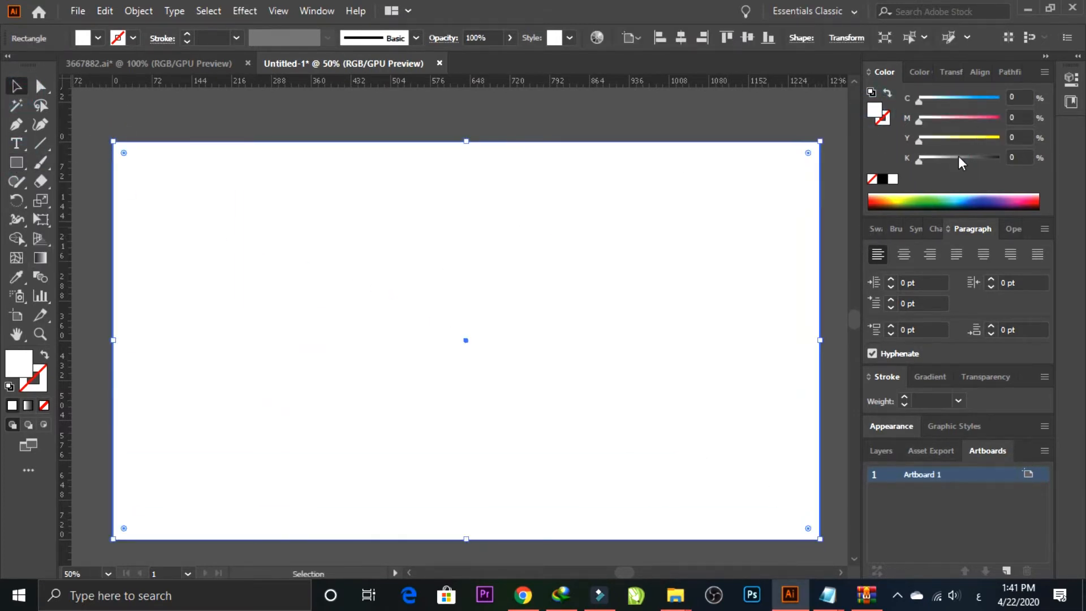
# Step: Fill the background rectangle with grey at 49% K and send it to the back
pyautogui.click(960, 162)
pyautogui.click(587, 138)
pyautogui.click(535, 193)
pyautogui.hotkey('ctrl', 'shift', '[')
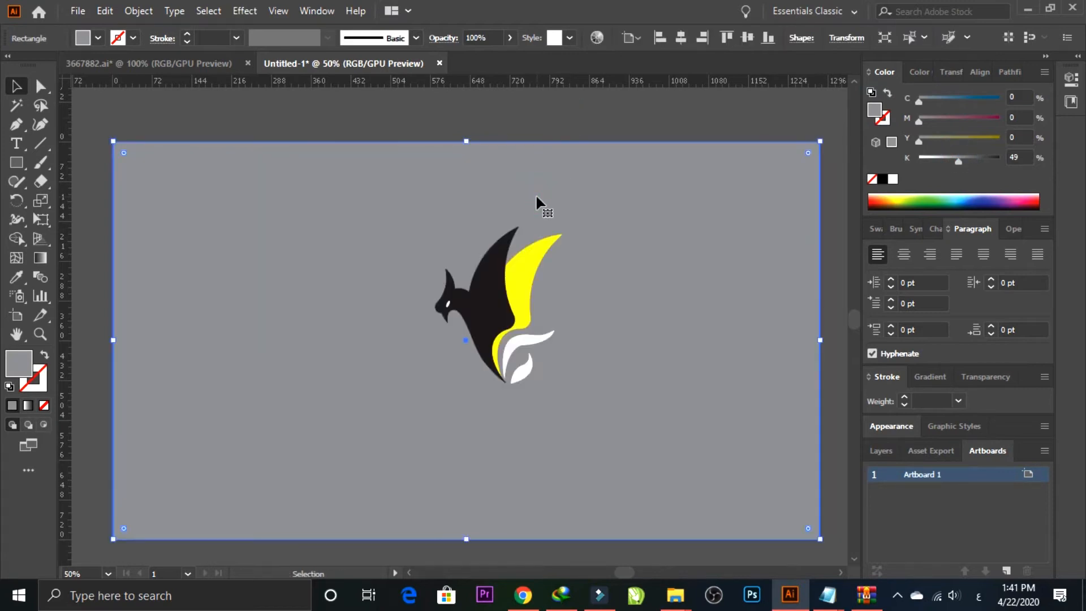
# Step: Enlarge the whole figure proportionally and shift it slightly upward on the grey background
pyautogui.click(383, 121)
pyautogui.moveTo(484, 382); pyautogui.dragTo(430, 341)
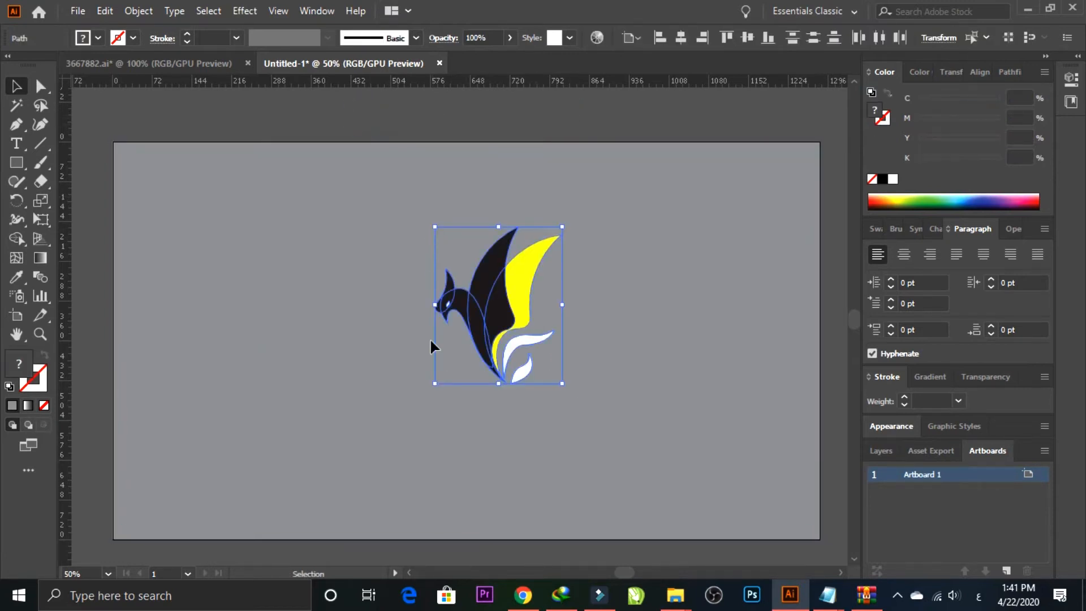
pyautogui.moveTo(435, 386); pyautogui.dragTo(334, 476)
pyautogui.moveTo(453, 348); pyautogui.dragTo(453, 337)
pyautogui.click(624, 316)
# Step: Move the small white tail feather slightly up toward the larger one
pyautogui.press('z')
pyautogui.moveTo(542, 369); pyautogui.dragTo(453, 274)
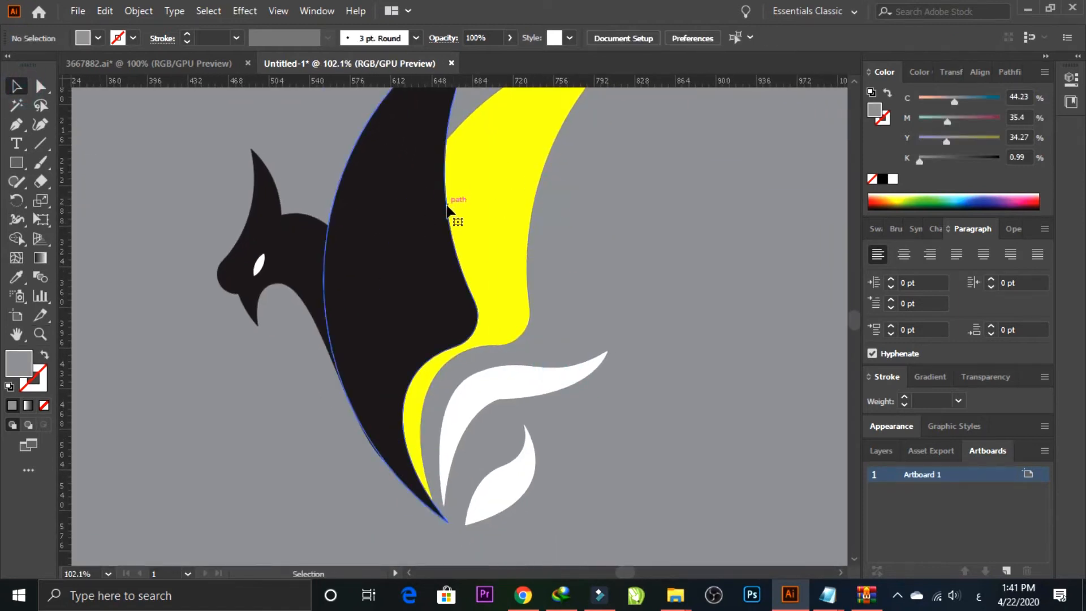
pyautogui.click(418, 234)
pyautogui.moveTo(572, 208); pyautogui.dragTo(223, 291)
pyautogui.click(702, 248)
pyautogui.moveTo(507, 479); pyautogui.dragTo(502, 465)
pyautogui.click(617, 392)
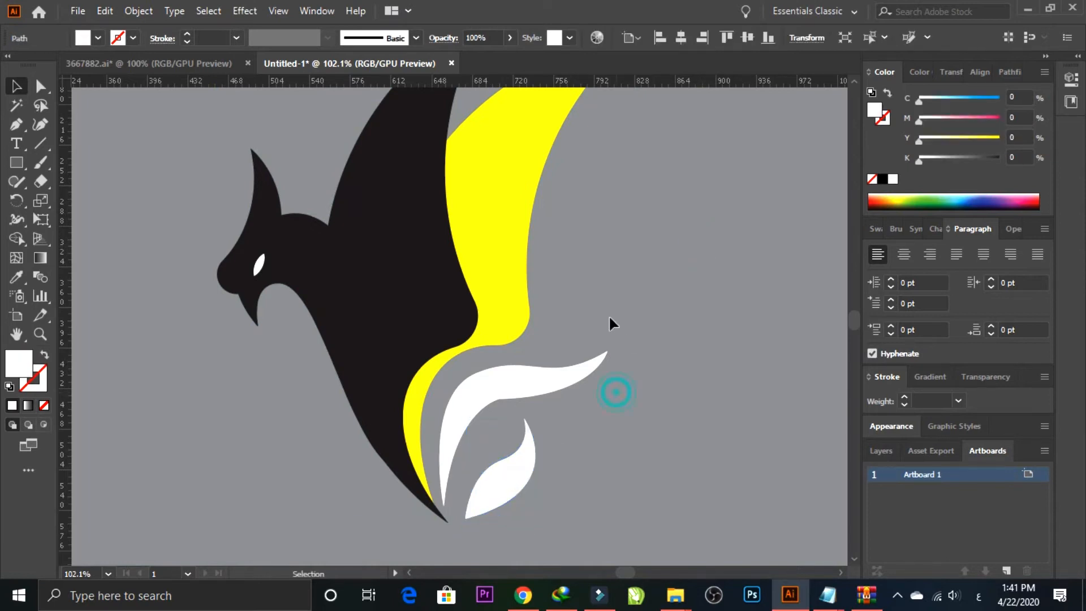
# Step: Duplicate the teardrop-shaped head piece onto the rear wing and reflect the copy
pyautogui.press('space')
pyautogui.moveTo(602, 238); pyautogui.dragTo(525, 431)
pyautogui.click(194, 397)
pyautogui.moveTo(194, 403); pyautogui.dragTo(458, 294)
pyautogui.rightClick(469, 273)
pyautogui.moveTo(521, 481)
pyautogui.click(721, 404)
pyautogui.click(545, 412)
# Step: Rotate and position the black feather copy along the rear wing's trailing edge
pyautogui.moveTo(493, 216); pyautogui.dragTo(538, 266)
pyautogui.moveTo(468, 269); pyautogui.dragTo(505, 314)
pyautogui.moveTo(576, 307); pyautogui.dragTo(586, 332)
# Step: Duplicate the black feather above the rear wing, rotate it so its tip points down-left, and reflect it
pyautogui.moveTo(497, 308); pyautogui.dragTo(505, 154)
pyautogui.click(566, 351)
pyautogui.moveTo(592, 161); pyautogui.dragTo(322, 285)
pyautogui.rightClick(536, 163)
pyautogui.moveTo(604, 429)
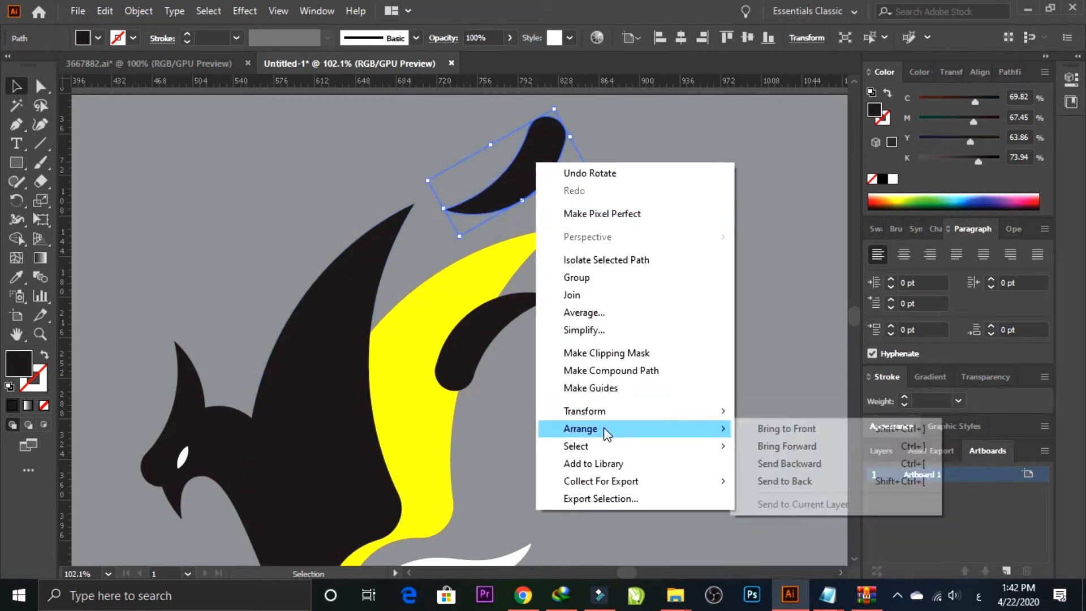
pyautogui.click(778, 469)
pyautogui.click(462, 366)
pyautogui.moveTo(498, 153); pyautogui.dragTo(491, 268)
pyautogui.click(541, 514)
pyautogui.moveTo(589, 175); pyautogui.dragTo(477, 262)
pyautogui.click(632, 258)
# Step: Duplicate the front and rear wings together into the empty space beside the figure
pyautogui.hotkey('ctrl', '-')
pyautogui.hotkey('ctrl', '-')
pyautogui.moveTo(616, 307); pyautogui.dragTo(575, 200)
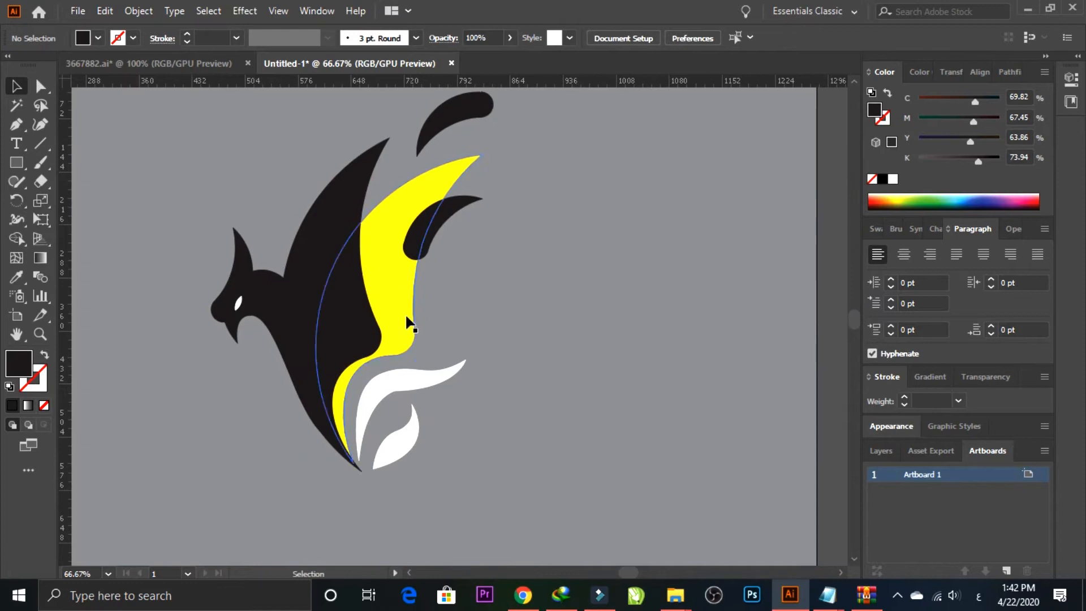
pyautogui.click(407, 323)
pyautogui.keyDown('shift'); pyautogui.click(338, 311); pyautogui.keyUp('shift')
pyautogui.click(667, 407)
pyautogui.moveTo(337, 310); pyautogui.dragTo(358, 294)
# Step: Extract the overlap of the two wing copies with the Shape Builder and make it neutral grey with C, M and Y at 0
pyautogui.click(619, 358)
pyautogui.keyDown('shift'); pyautogui.click(662, 325); pyautogui.keyUp('shift')
pyautogui.click(17, 238)
pyautogui.click(604, 321)
pyautogui.click(16, 86)
pyautogui.click(107, 191)
pyautogui.moveTo(971, 142); pyautogui.dragTo(915, 142)
pyautogui.moveTo(974, 121); pyautogui.dragTo(916, 122)
pyautogui.moveTo(975, 101); pyautogui.dragTo(916, 102)
# Step: Fill the figure's yellow rear wing with black
pyautogui.click(488, 306)
pyautogui.click(352, 340)
pyautogui.click(390, 316)
pyautogui.click(883, 179)
pyautogui.click(500, 246)
# Step: Reposition the black feather on the rear wing's trailing edge so its tip juts out below the wing tip
pyautogui.click(416, 262)
pyautogui.moveTo(411, 268); pyautogui.dragTo(407, 296)
pyautogui.click(470, 282)
pyautogui.click(457, 214)
pyautogui.click(471, 298)
pyautogui.moveTo(445, 222); pyautogui.dragTo(452, 208)
pyautogui.click(460, 289)
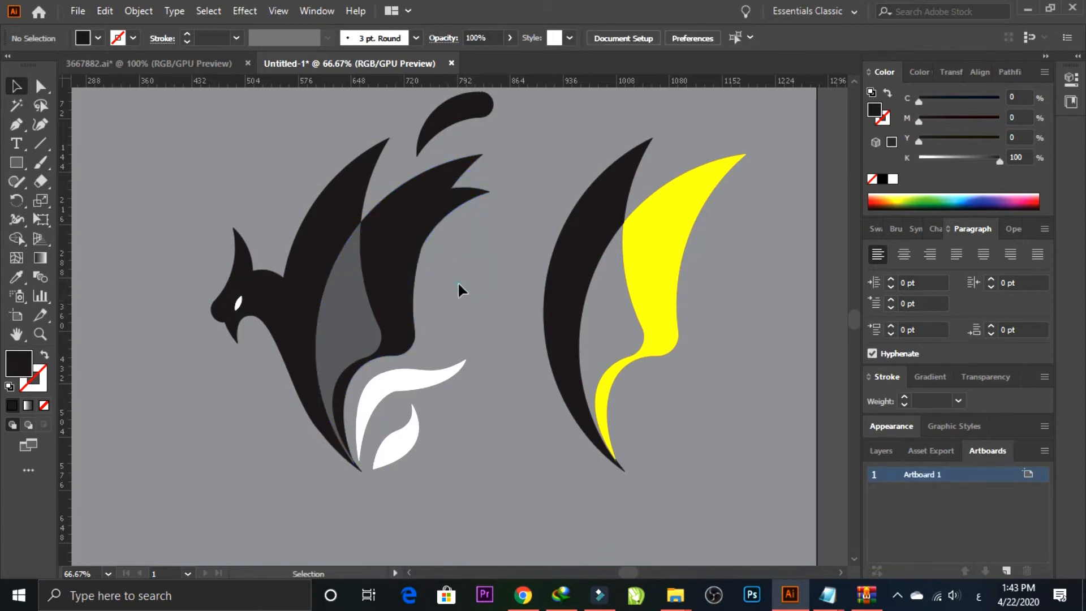
pyautogui.click(454, 204)
pyautogui.moveTo(391, 290); pyautogui.dragTo(395, 288)
pyautogui.click(460, 287)
pyautogui.moveTo(457, 197); pyautogui.dragTo(456, 235)
pyautogui.click(467, 283)
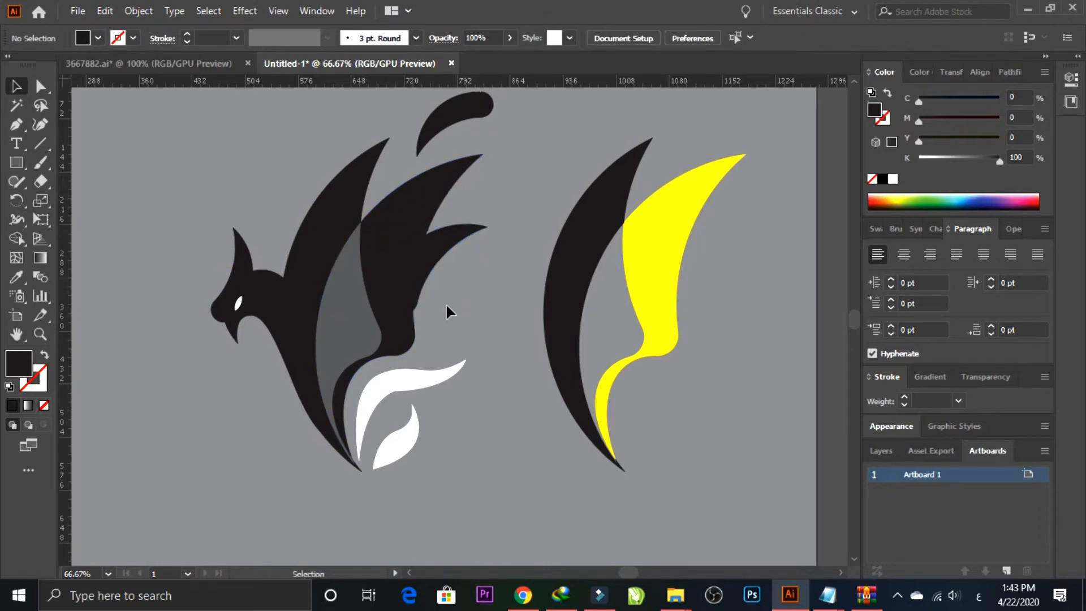
# Step: Nudge the black feather upward so its inner curve flows smoothly into the rear wing's trailing edge
pyautogui.press('z')
pyautogui.moveTo(389, 209); pyautogui.dragTo(556, 423)
pyautogui.press('v')
pyautogui.moveTo(478, 348); pyautogui.dragTo(482, 352)
pyautogui.click(498, 454)
pyautogui.click(522, 439)
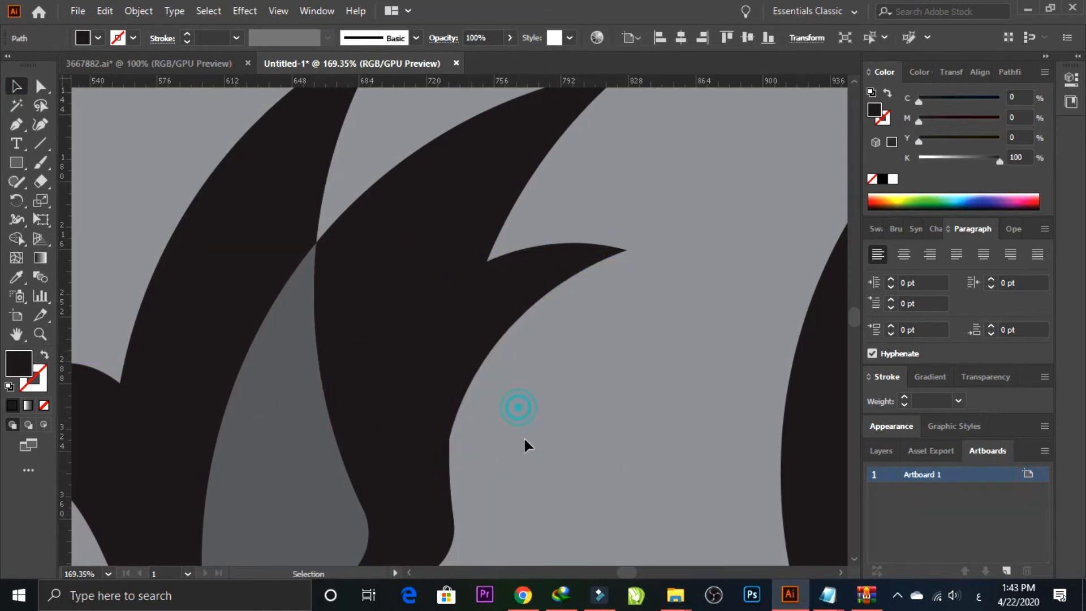
pyautogui.moveTo(530, 283); pyautogui.dragTo(536, 232)
pyautogui.click(575, 437)
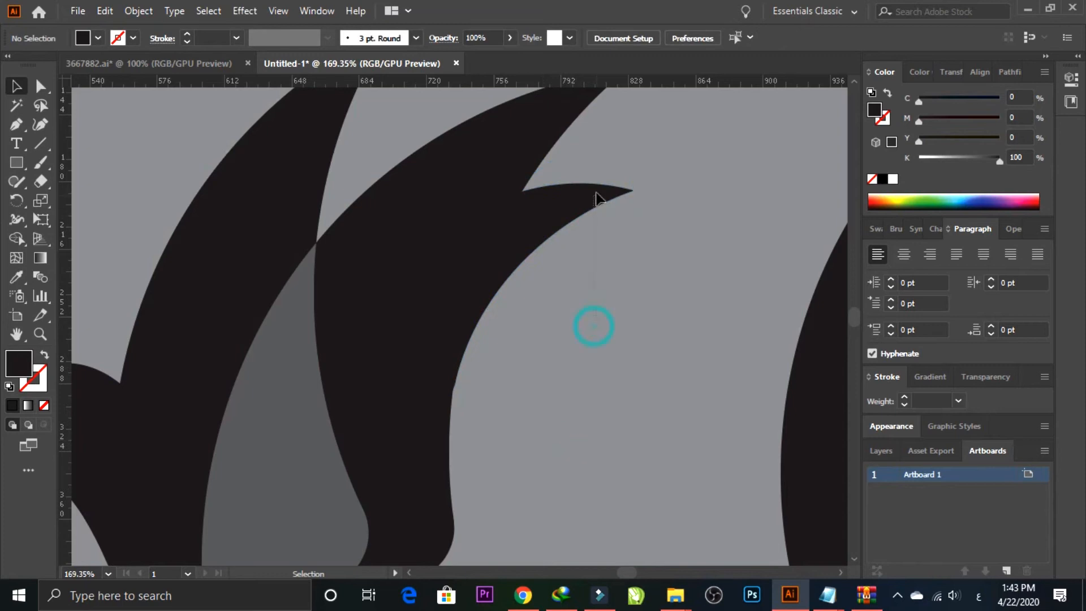
pyautogui.moveTo(596, 189); pyautogui.dragTo(596, 184)
pyautogui.click(622, 365)
# Step: Delete the black and yellow wing copies beside the figure
pyautogui.hotkey('ctrl', '-')
pyautogui.hotkey('ctrl', '-')
pyautogui.hotkey('ctrl', '-')
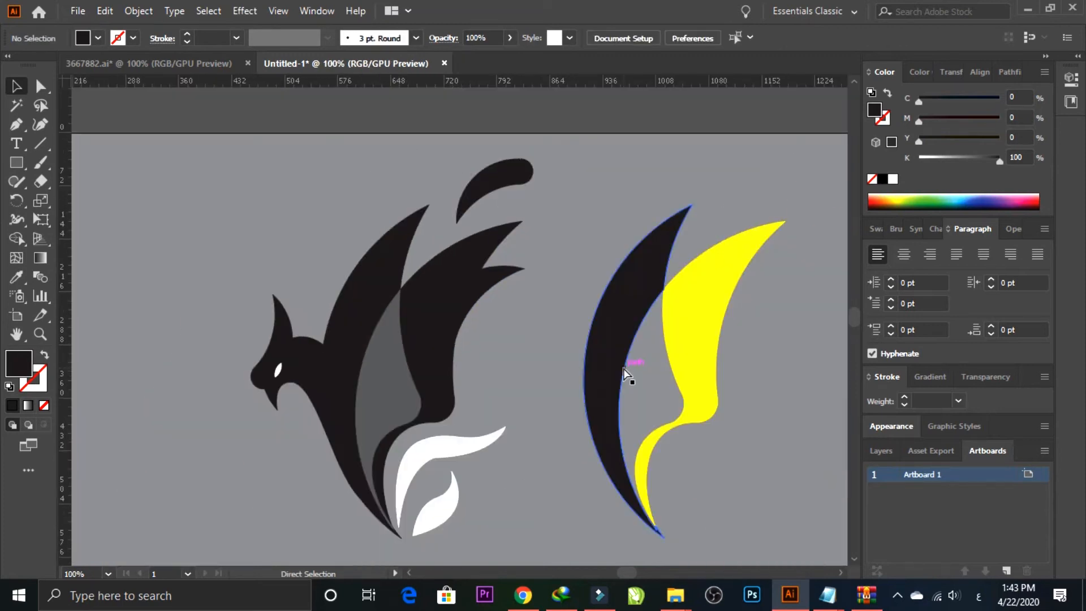
pyautogui.click(663, 375)
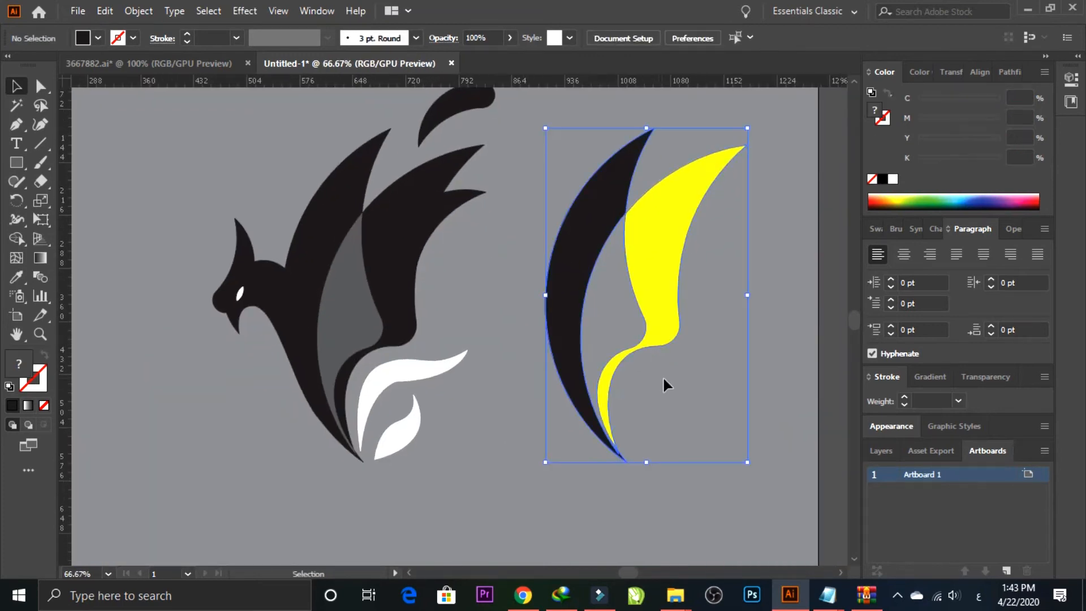
pyautogui.press('Delete')
# Step: Fill the grey overlap piece between the wings with the white-to-black linear gradient
pyautogui.click(340, 296)
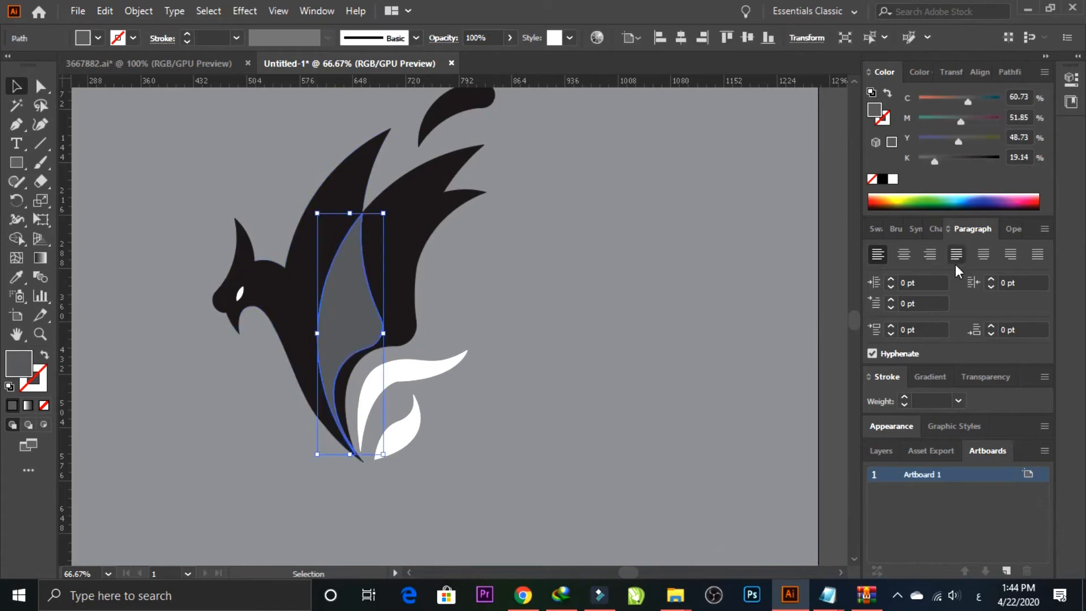
pyautogui.click(931, 376)
pyautogui.click(928, 468)
pyautogui.click(419, 324)
# Step: Apply the white-to-black gradient to the front wing and unite the wing with the neck shape
pyautogui.click(322, 228)
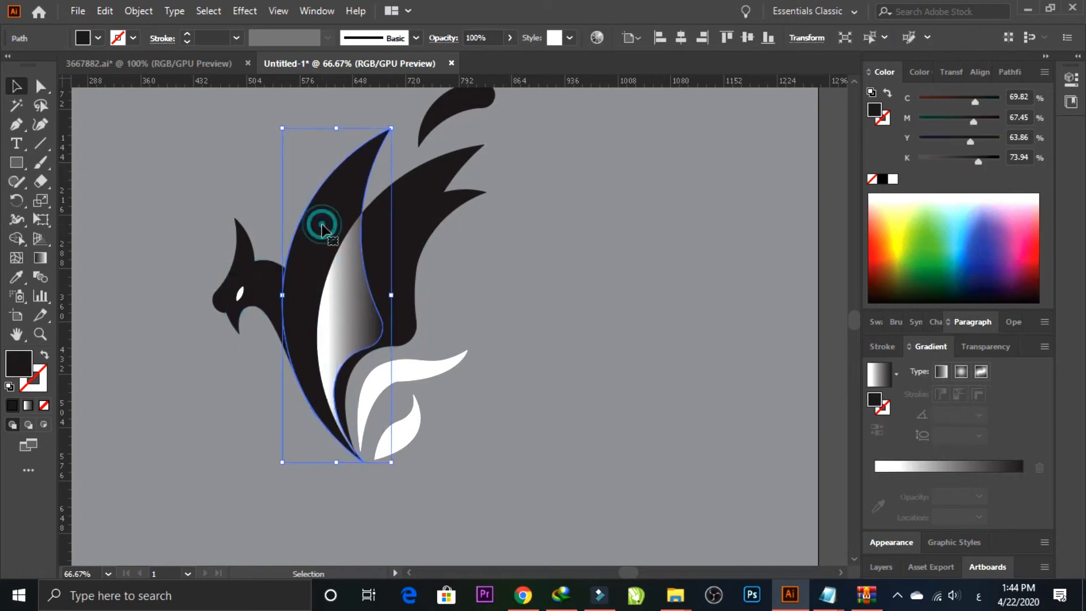
pyautogui.click(926, 473)
pyautogui.moveTo(223, 436); pyautogui.dragTo(315, 253)
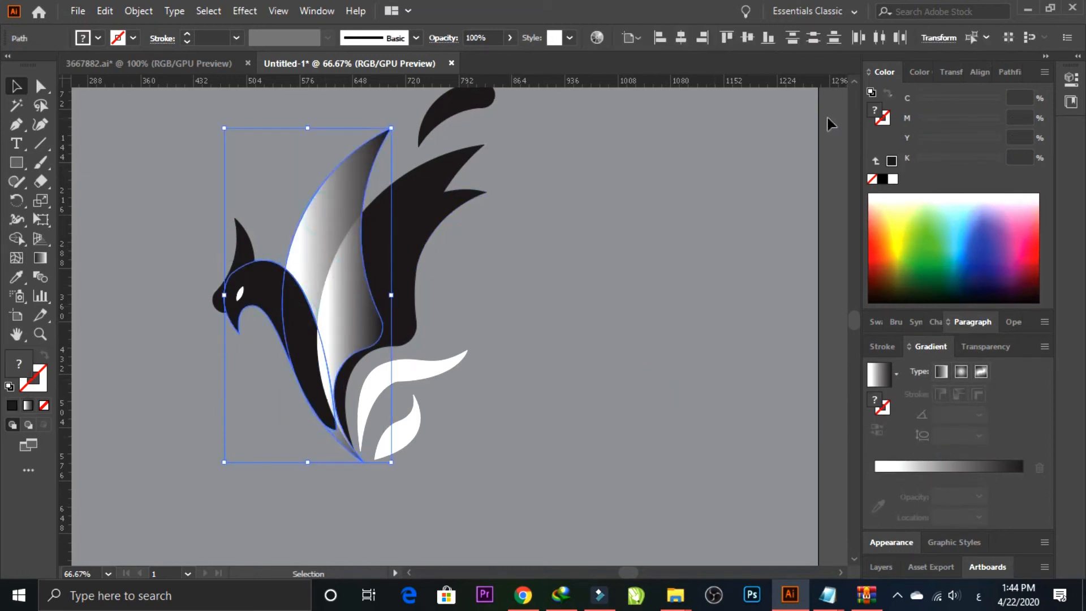
pyautogui.click(1001, 72)
pyautogui.click(877, 116)
pyautogui.click(636, 291)
# Step: Fill the united neck and front wing with the white-to-black gradient
pyautogui.click(321, 251)
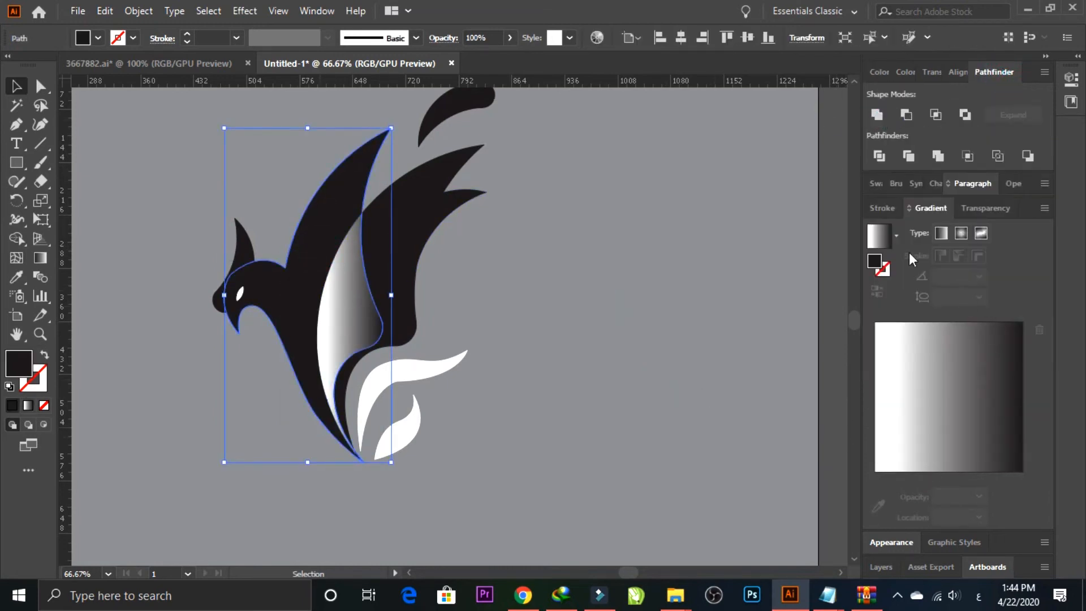
pyautogui.click(880, 236)
pyautogui.click(707, 317)
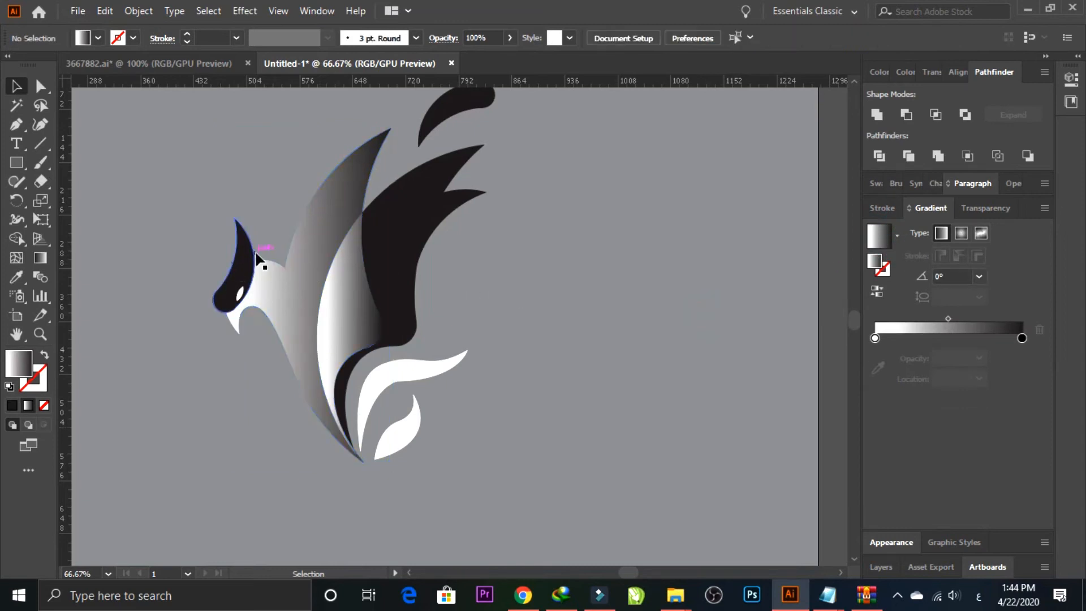
# Step: Unite the head piece with the neck and front wing into one shape
pyautogui.click(258, 258)
pyautogui.keyDown('shift'); pyautogui.click(317, 279); pyautogui.keyUp('shift')
pyautogui.click(877, 116)
pyautogui.click(543, 314)
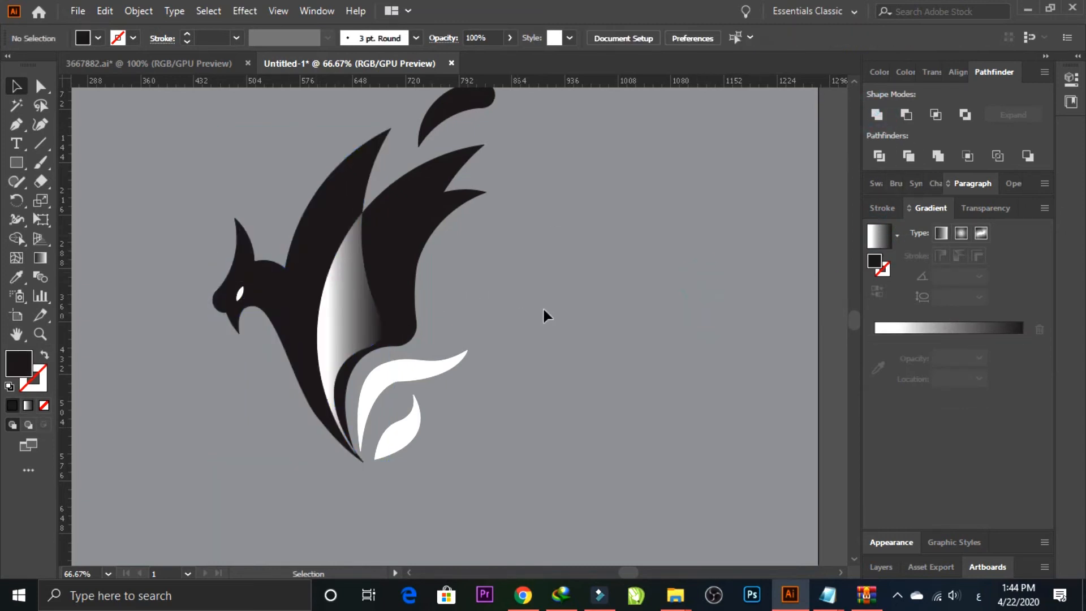
# Step: Fill the eye with the black sampled from the front wing
pyautogui.click(443, 215)
pyautogui.click(509, 243)
pyautogui.click(240, 294)
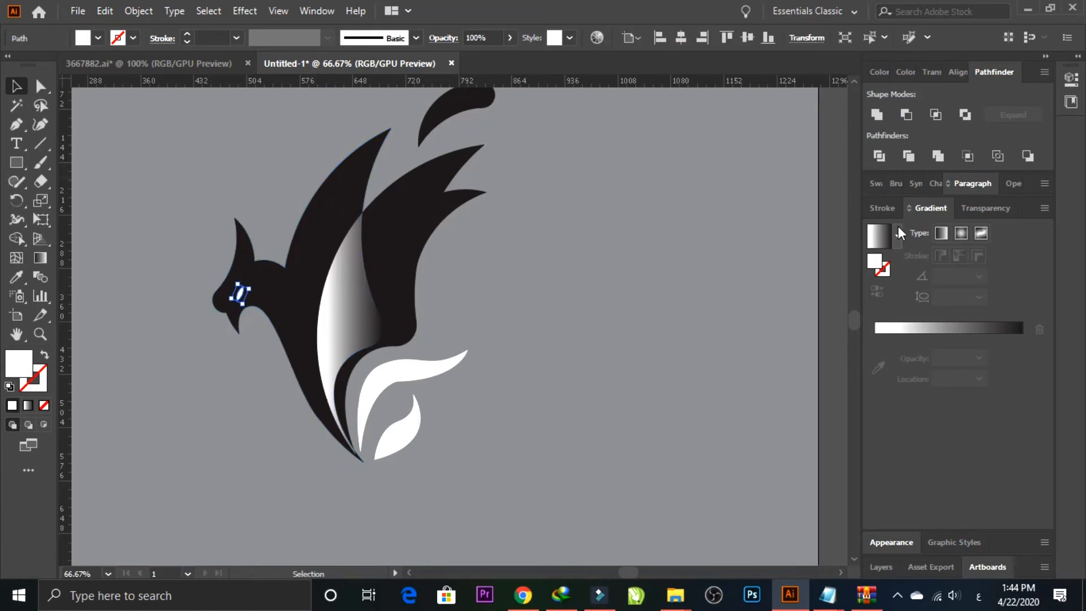
pyautogui.press('i')
pyautogui.click(339, 195)
pyautogui.click(22, 88)
# Step: Fill the united head, neck and front wing with the white-to-black linear gradient
pyautogui.click(323, 232)
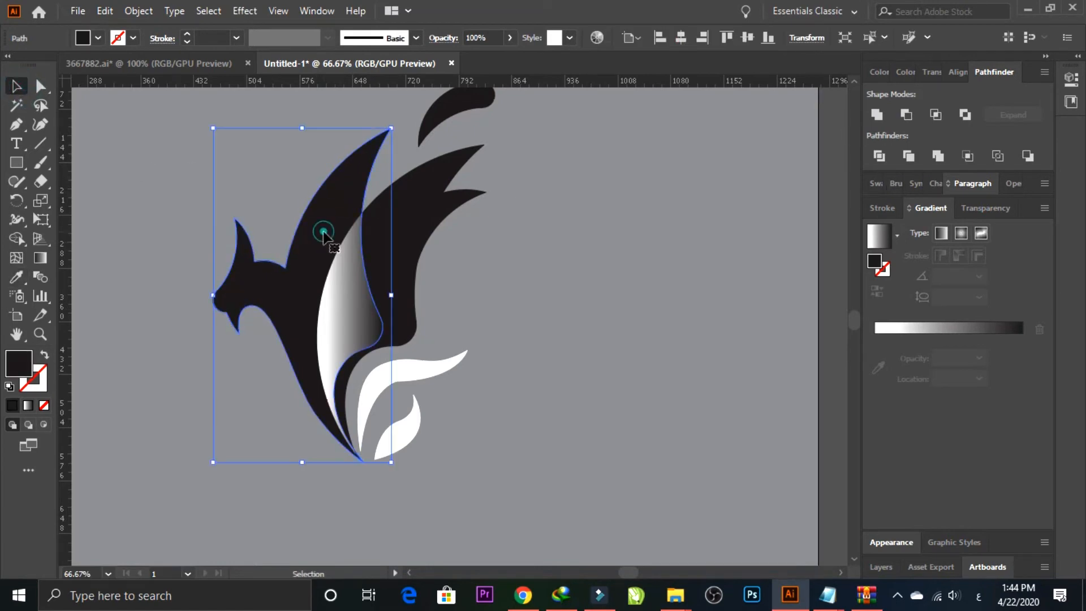
pyautogui.click(977, 329)
pyautogui.click(650, 328)
# Step: Fill the rear wing with the white-to-black linear gradient
pyautogui.click(405, 249)
pyautogui.click(400, 198)
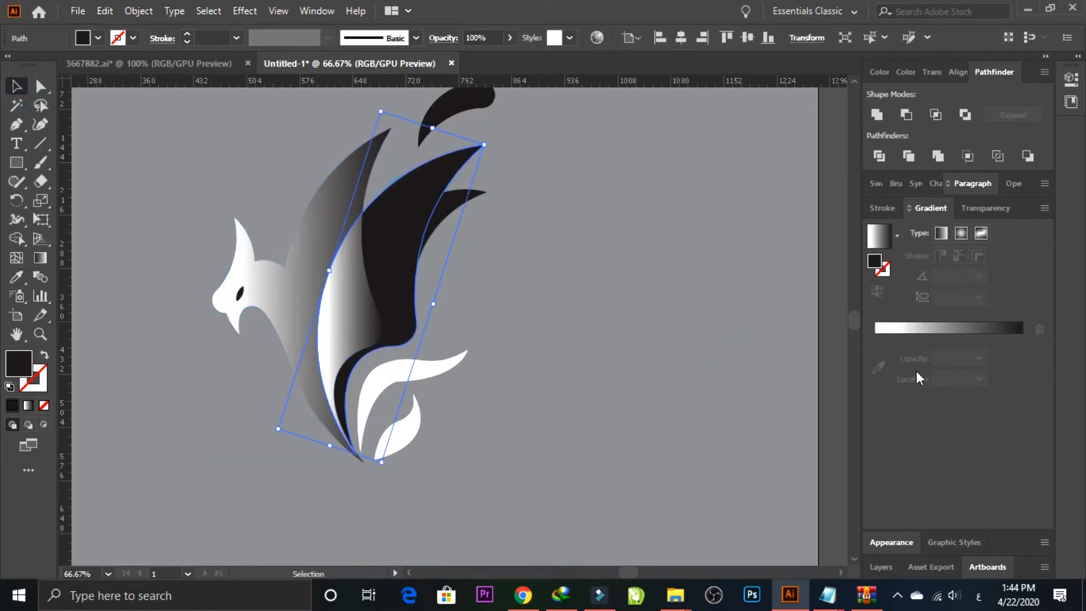
pyautogui.click(958, 328)
pyautogui.click(611, 348)
# Step: Place the black feather behind the rear wing by rearranging the stacking order of the figure's shapes above the background
pyautogui.click(436, 211)
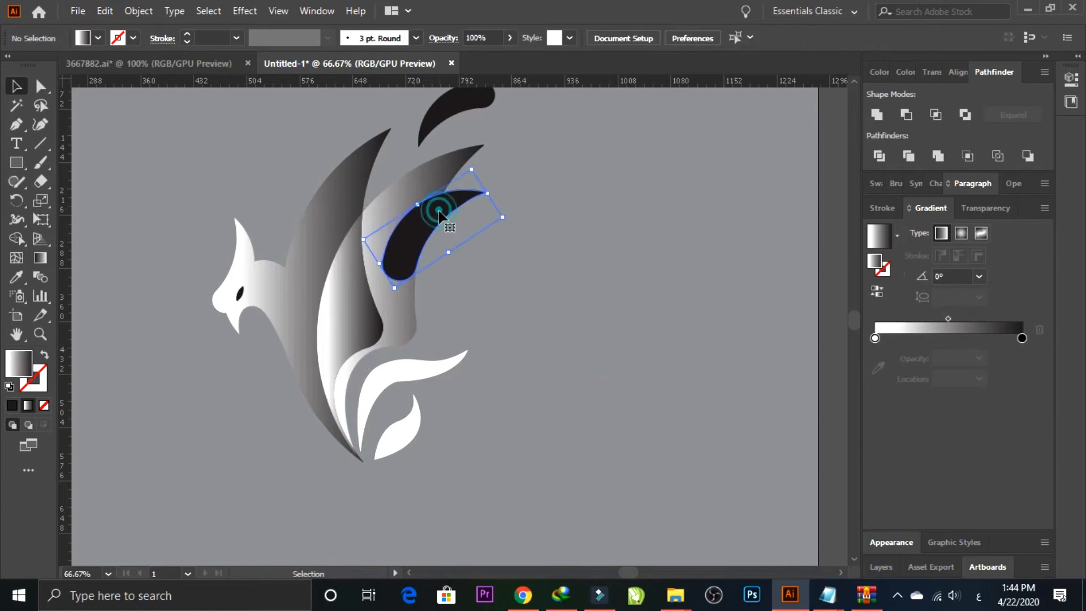
pyautogui.click(534, 187)
pyautogui.click(440, 215)
pyautogui.hotkey('ctrl', 'shift', '[')
pyautogui.click(549, 272)
pyautogui.hotkey('ctrl', 'z')
pyautogui.moveTo(192, 284); pyautogui.dragTo(195, 284)
pyautogui.hotkey('ctrl', 'shift', ']')
pyautogui.click(193, 379)
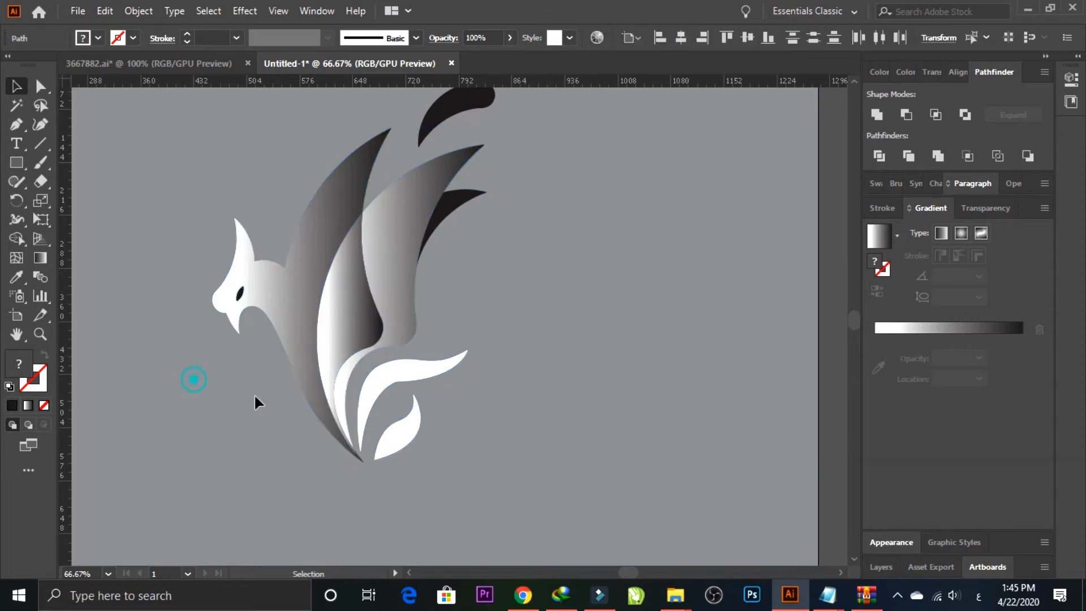
# Step: Select all the bird's shapes and move the figure to the left half of the artboard
pyautogui.click(555, 352)
pyautogui.hotkey('ctrl', '-')
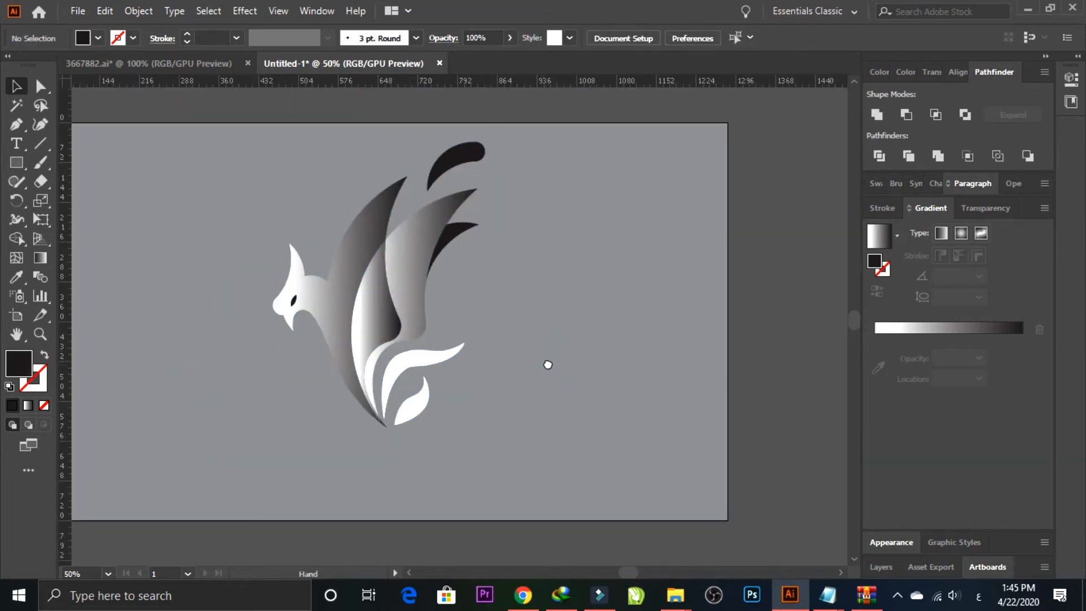
pyautogui.moveTo(293, 246); pyautogui.dragTo(347, 257)
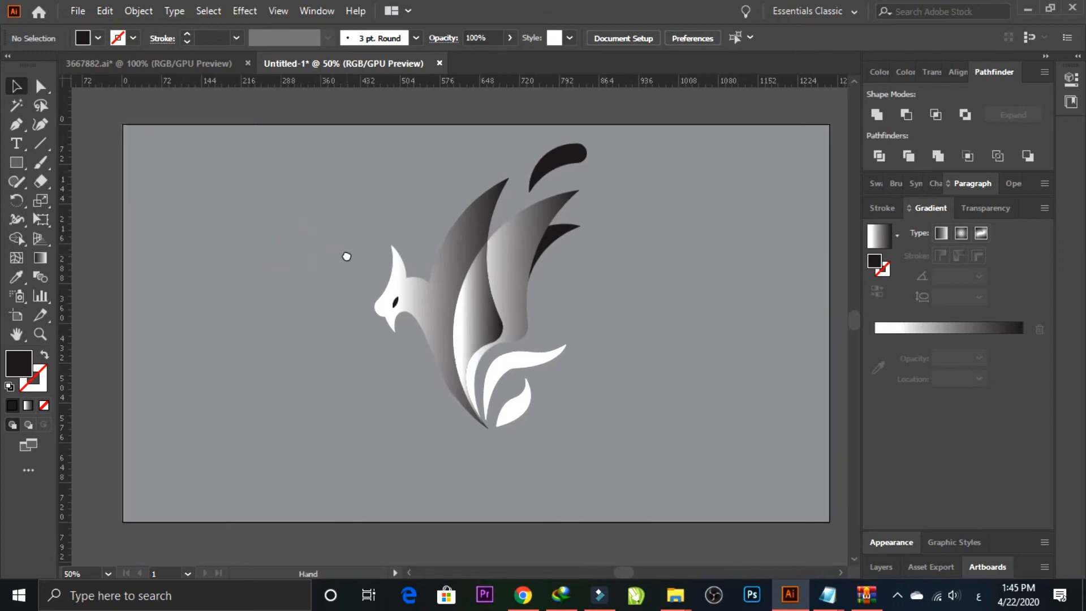
pyautogui.moveTo(341, 134); pyautogui.dragTo(533, 389)
pyautogui.moveTo(479, 317); pyautogui.dragTo(335, 328)
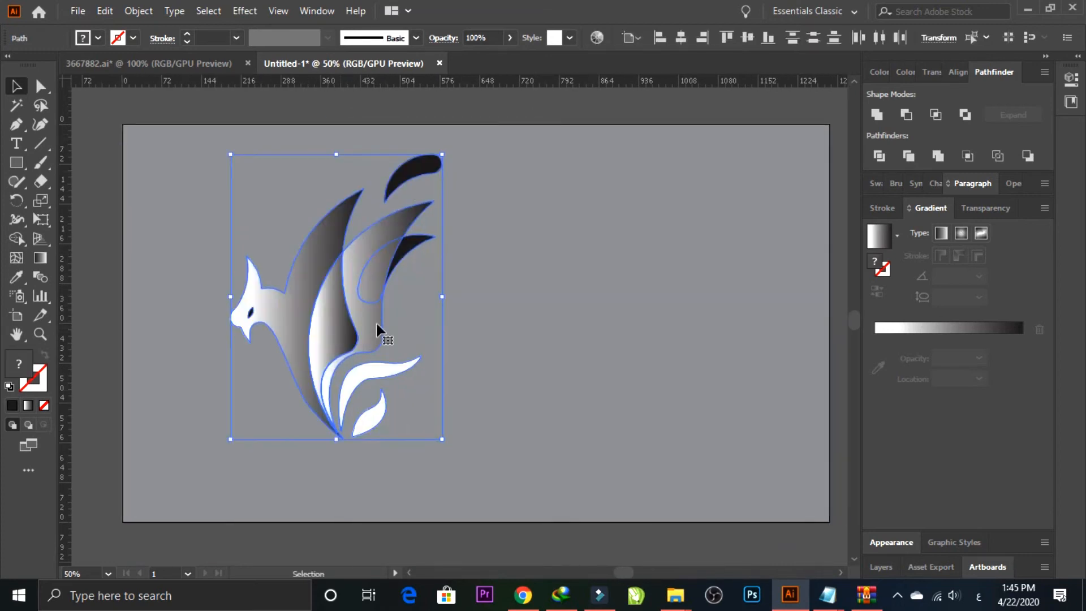
# Step: Delete the loose black feather above the wings
pyautogui.click(444, 277)
pyautogui.moveTo(410, 188); pyautogui.dragTo(409, 189)
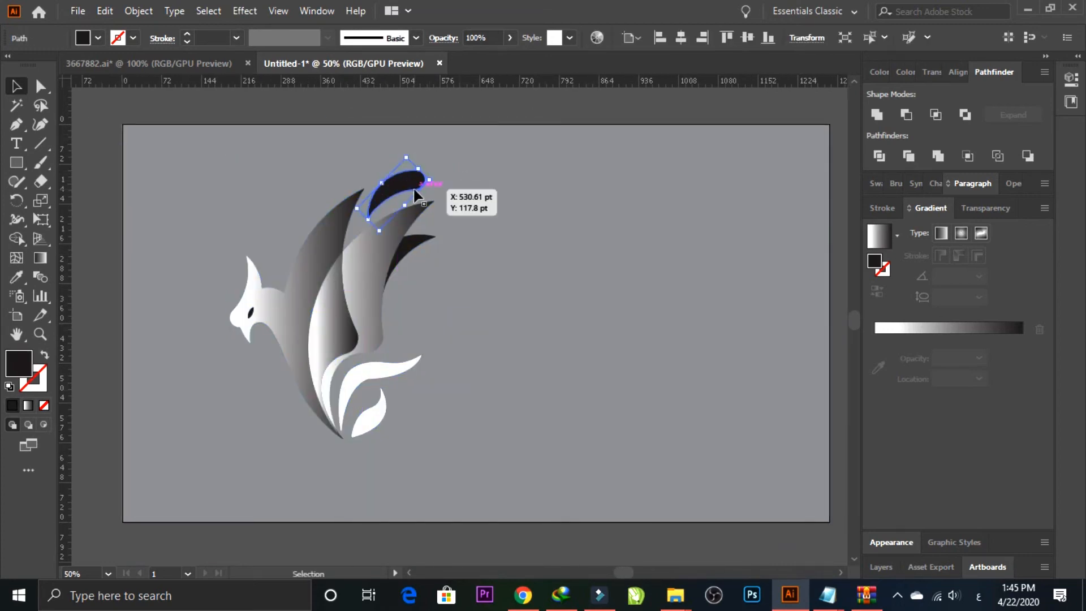
pyautogui.press('Delete')
# Step: Fill the long curved tail feather and the small leaf-shaped tail feather with the white-to-black linear gradient
pyautogui.press('z')
pyautogui.moveTo(229, 298); pyautogui.dragTo(350, 331)
pyautogui.moveTo(603, 419); pyautogui.dragTo(533, 283)
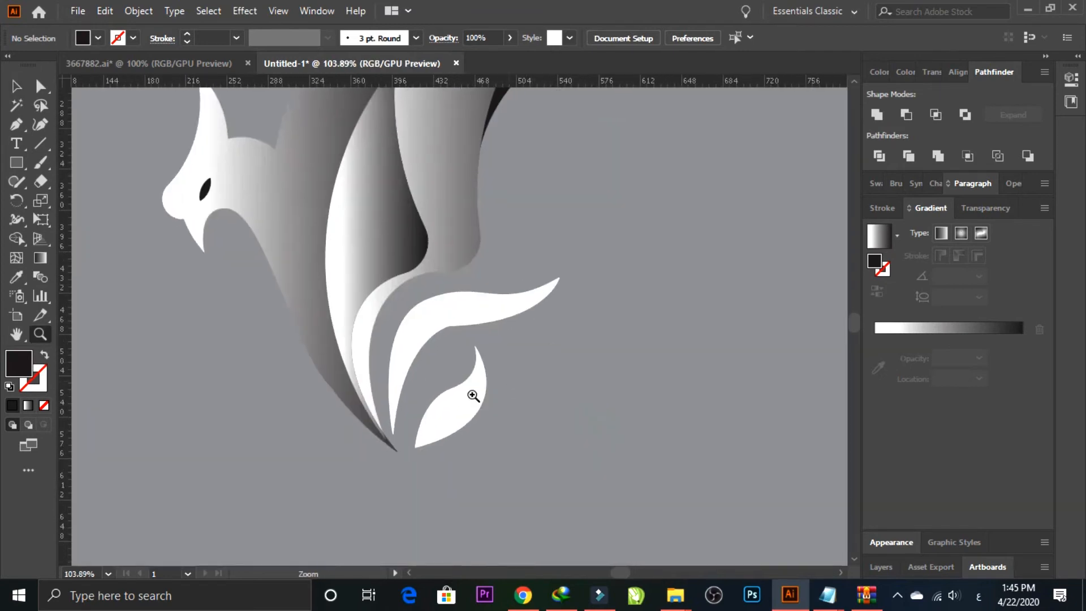
pyautogui.click(17, 86)
pyautogui.click(425, 315)
pyautogui.click(895, 325)
pyautogui.click(468, 405)
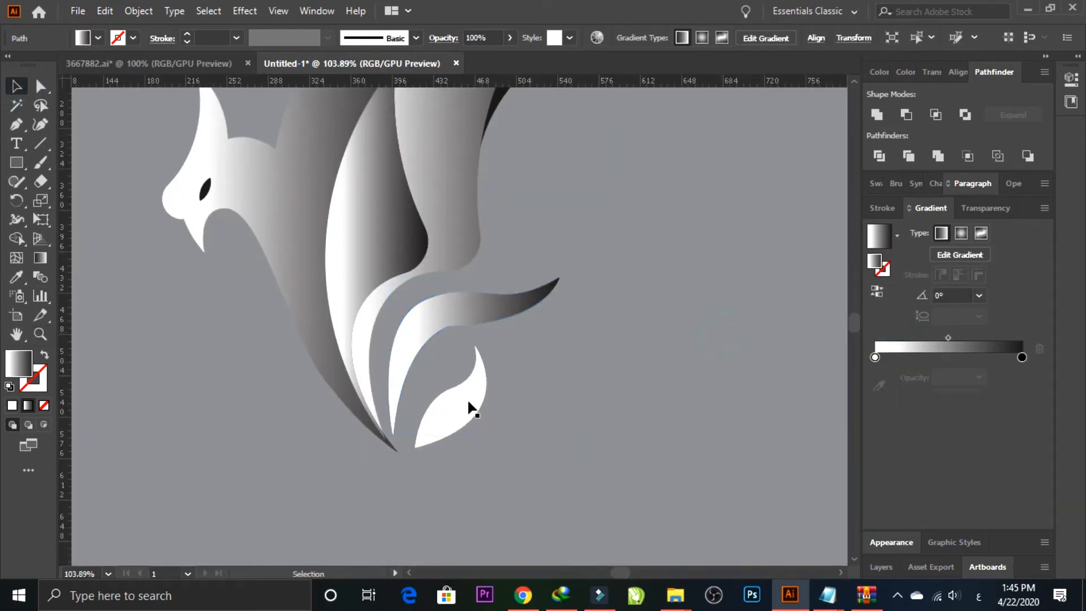
pyautogui.click(950, 334)
pyautogui.click(639, 369)
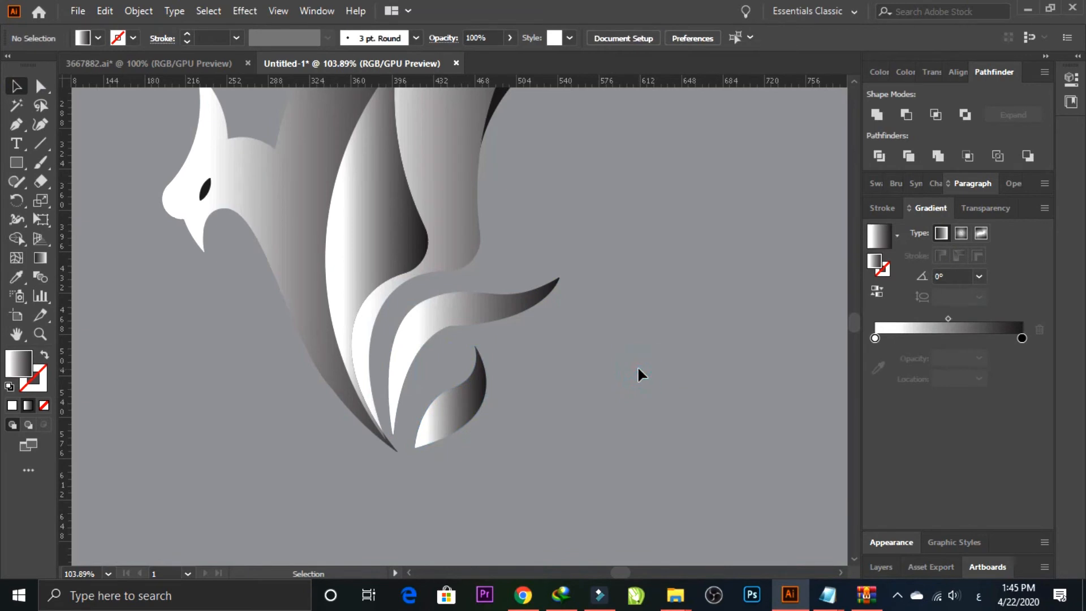
# Step: Fill the background rectangle with a very dark maroon of C 64.31, M 78.04, Y 59.22 and K 78.82
pyautogui.hotkey('ctrl', '-')
pyautogui.hotkey('ctrl', '-')
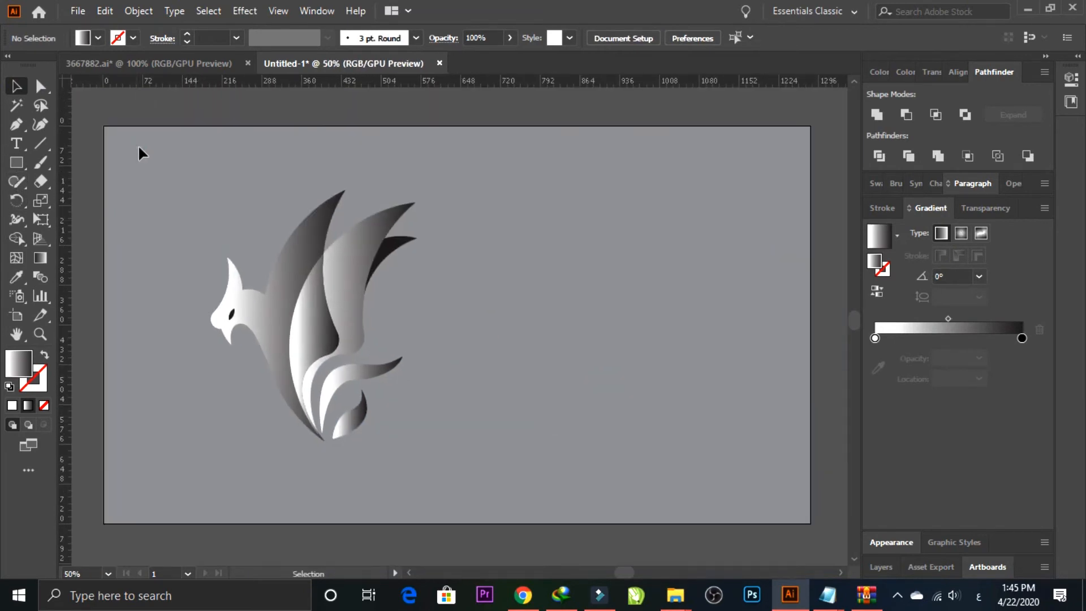
pyautogui.click(138, 147)
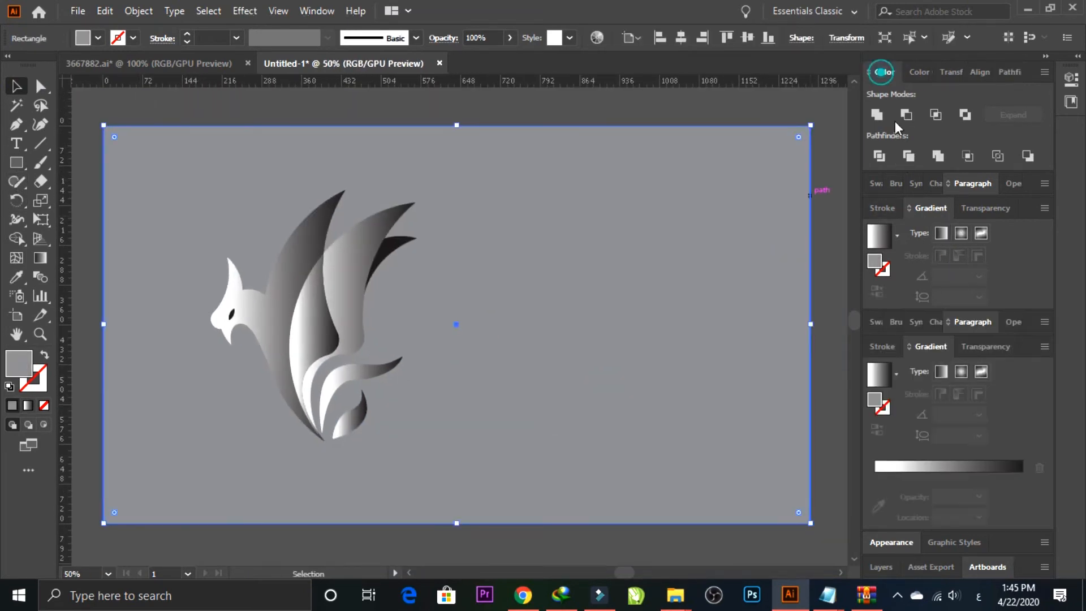
pyautogui.click(881, 72)
pyautogui.click(883, 179)
pyautogui.moveTo(905, 200); pyautogui.dragTo(1023, 296)
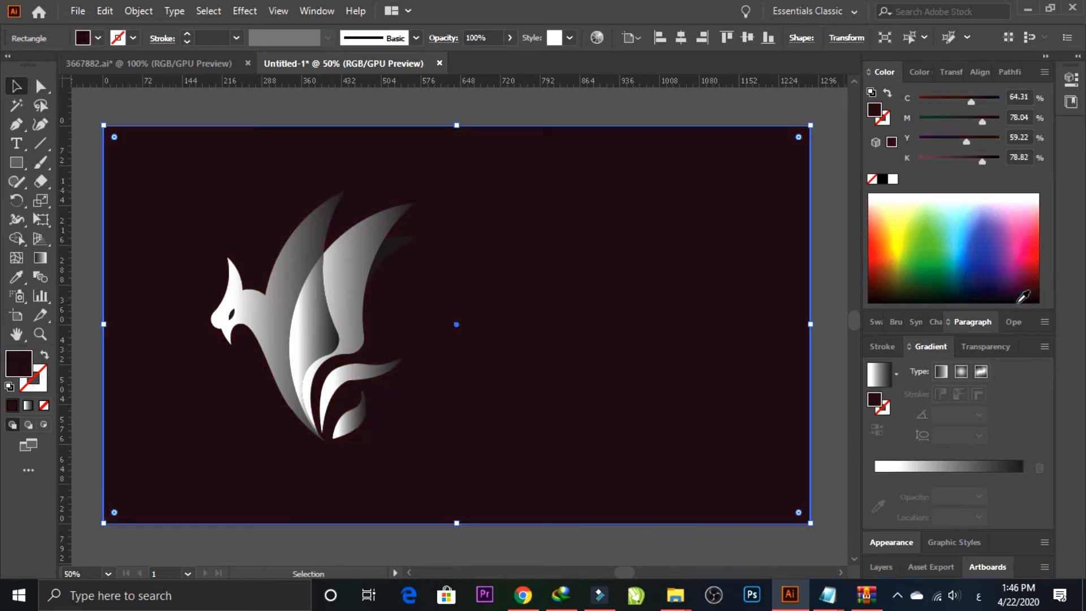
pyautogui.click(822, 252)
# Step: Add the text "DRAGON" in capitals on the empty area beside the bird
pyautogui.click(341, 255)
pyautogui.click(180, 106)
pyautogui.click(23, 146)
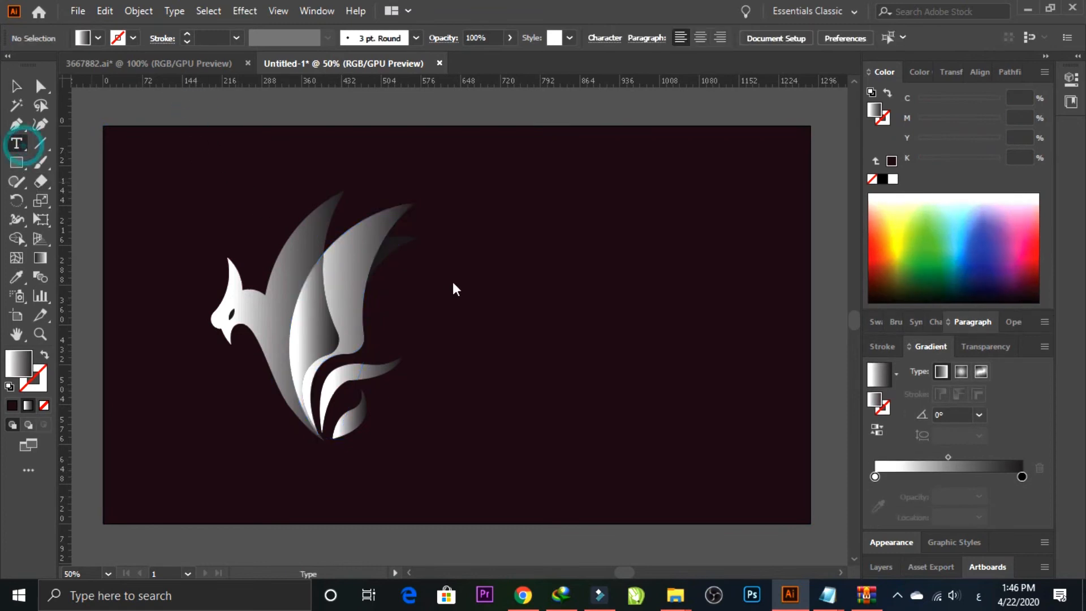
pyautogui.click(519, 327)
pyautogui.write('d')
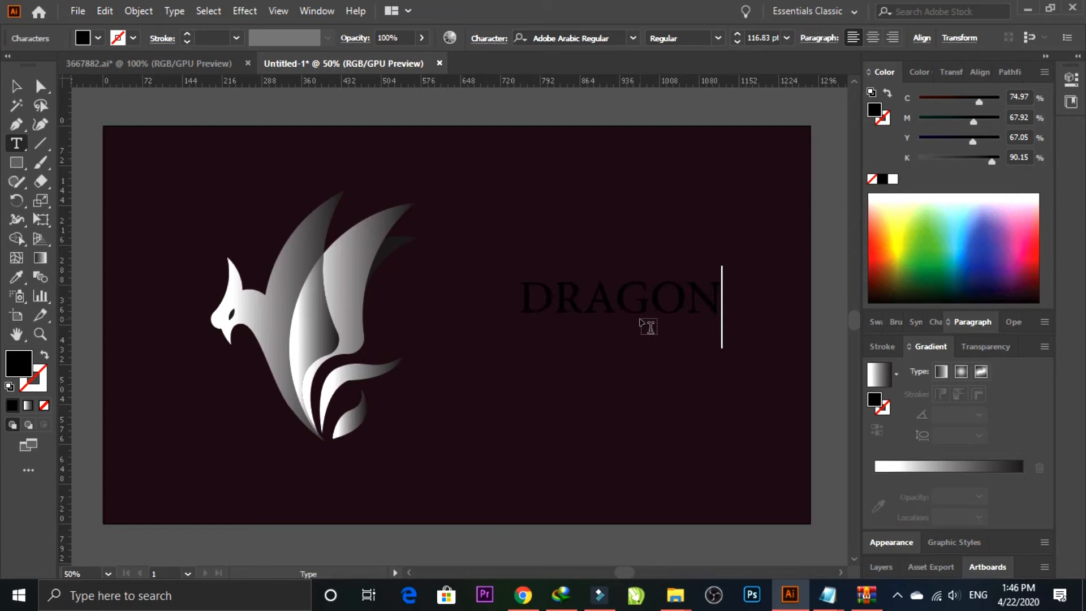
pyautogui.click(26, 83)
# Step: Set the DRAGON text in Montserrat SemiBold and move it closer to the bird
pyautogui.click(630, 39)
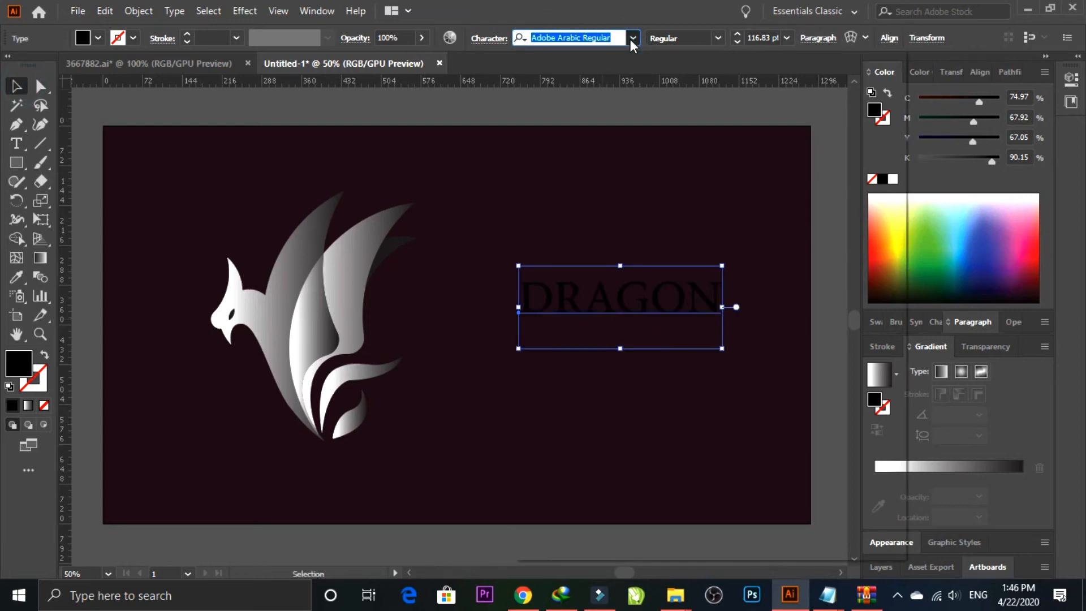
pyautogui.write('MON')
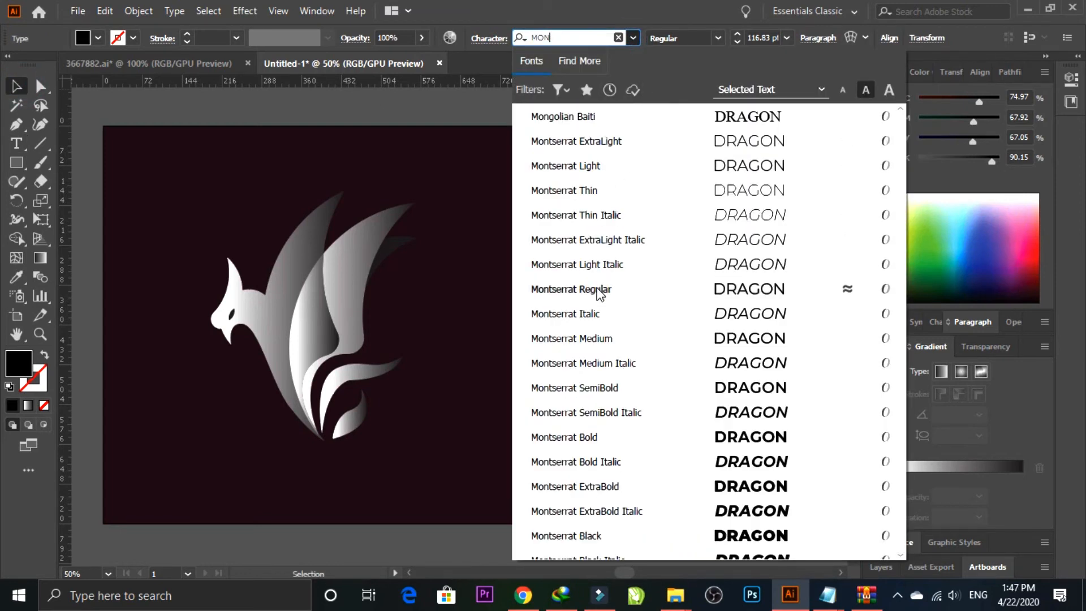
pyautogui.click(583, 388)
pyautogui.moveTo(569, 322); pyautogui.dragTo(499, 322)
# Step: Fill the DRAGON text with white and shift it slightly closer to the bird
pyautogui.press('i')
pyautogui.click(356, 269)
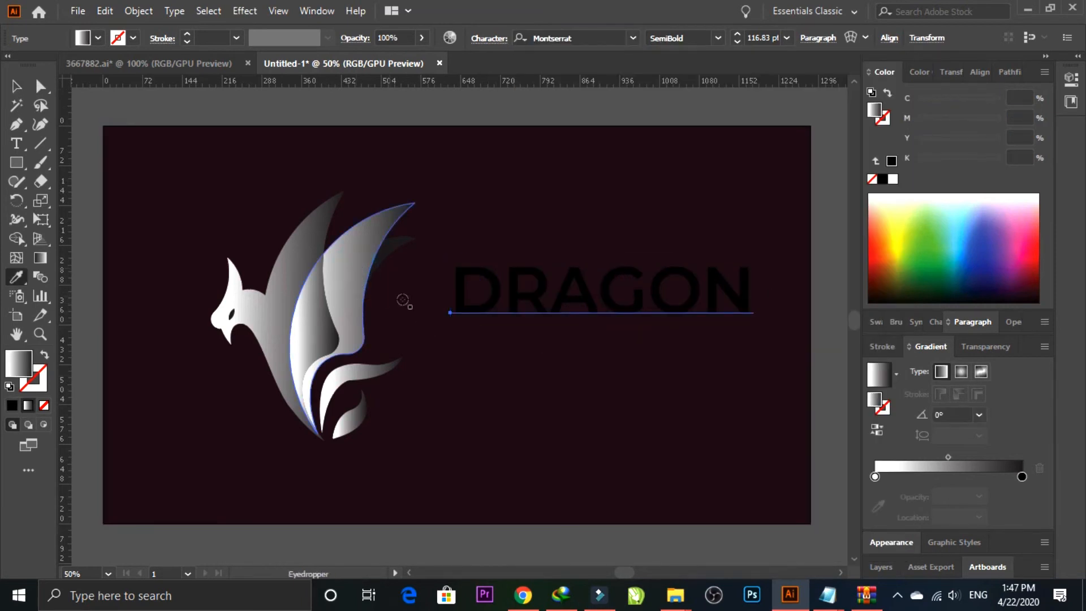
pyautogui.press('v')
pyautogui.moveTo(519, 304); pyautogui.dragTo(491, 303)
pyautogui.click(957, 204)
pyautogui.click(822, 293)
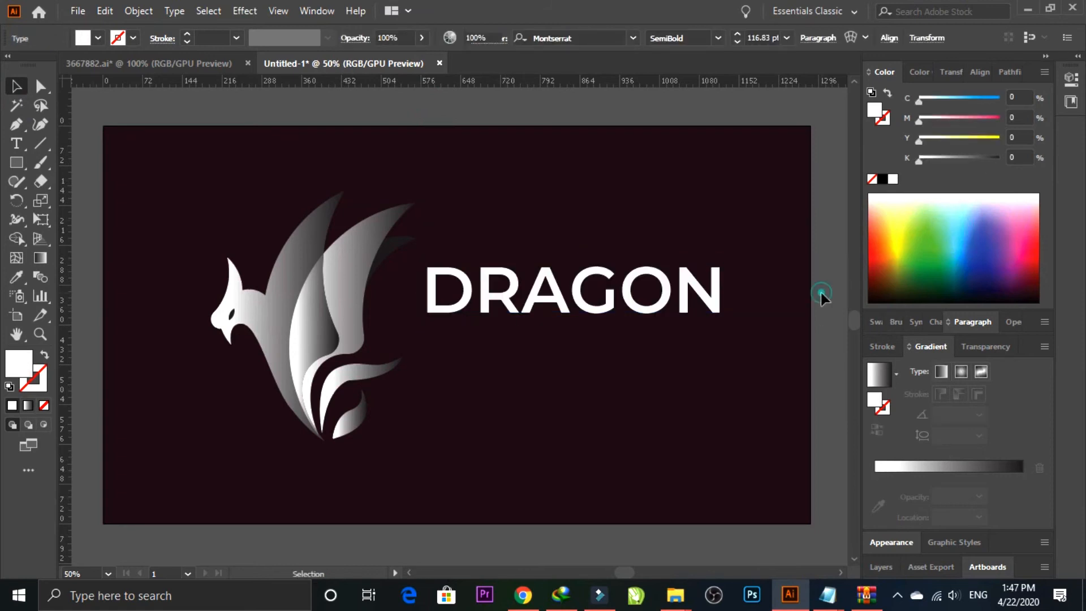
# Step: Change the background rectangle's fill to a neutral near-black by lowering cyan and magenta and raising black
pyautogui.click(693, 249)
pyautogui.moveTo(952, 156); pyautogui.dragTo(937, 157)
pyautogui.moveTo(981, 121); pyautogui.dragTo(912, 119)
pyautogui.moveTo(970, 101); pyautogui.dragTo(908, 103)
pyautogui.moveTo(940, 162); pyautogui.dragTo(1007, 161)
# Step: Duplicate the DRAGON text directly below itself and change the copy's wording to "MART"
pyautogui.click(543, 315)
pyautogui.moveTo(543, 315); pyautogui.dragTo(531, 381)
pyautogui.press('t')
pyautogui.doubleClick(525, 370)
pyautogui.write('MART')
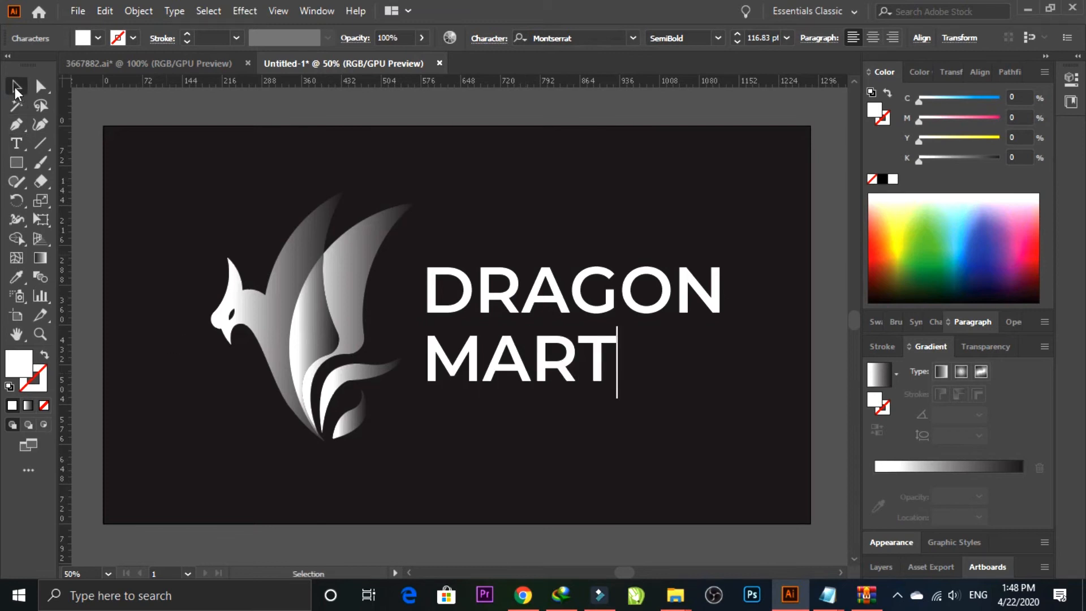
# Step: Set the MART text to the Thin style and scale it down beneath DRAGON
pyautogui.click(16, 88)
pyautogui.click(719, 38)
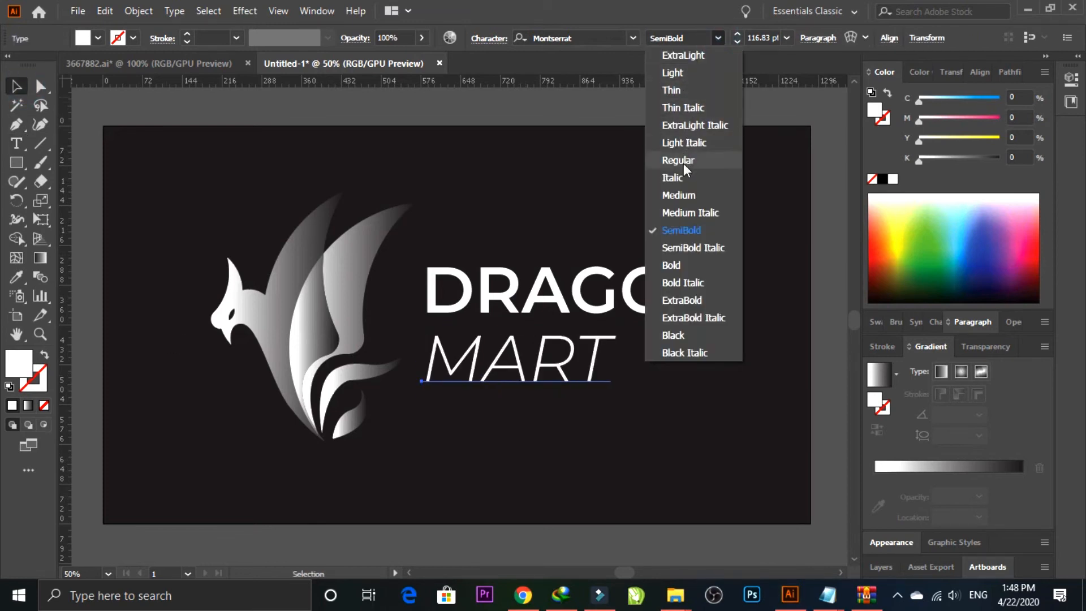
pyautogui.click(683, 90)
pyautogui.moveTo(421, 394); pyautogui.dragTo(491, 371)
# Step: Align the right edges of DRAGON and MART, and move both words slightly down beside the bird
pyautogui.keyDown('shift'); pyautogui.click(686, 308); pyautogui.keyUp('shift')
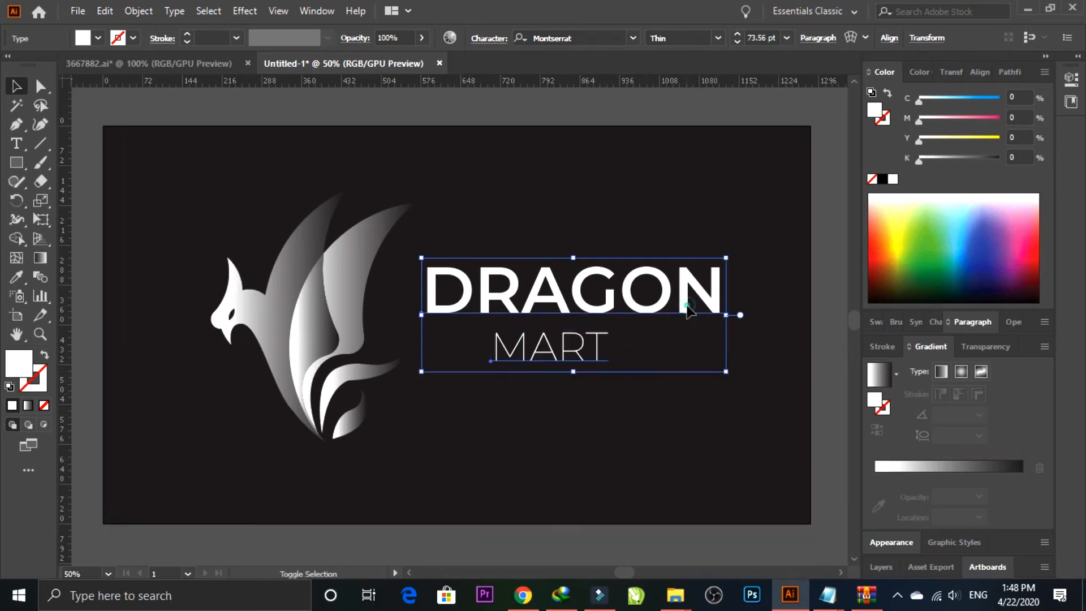
pyautogui.click(976, 72)
pyautogui.click(934, 114)
pyautogui.click(839, 205)
pyautogui.keyDown('shift'); pyautogui.click(701, 292); pyautogui.keyUp('shift')
pyautogui.moveTo(714, 291); pyautogui.dragTo(717, 307)
pyautogui.click(621, 114)
pyautogui.click(498, 509)
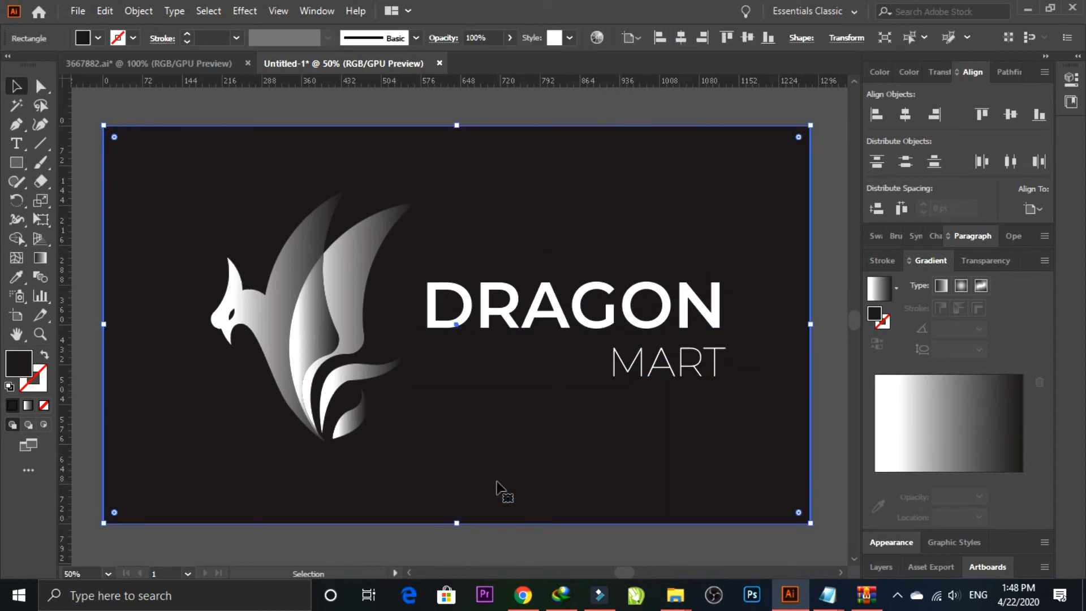
# Step: Group the bird's shapes and convert the DRAGON and MART text to outlines
pyautogui.press('Tab')
pyautogui.hotkey('ctrl', '=')
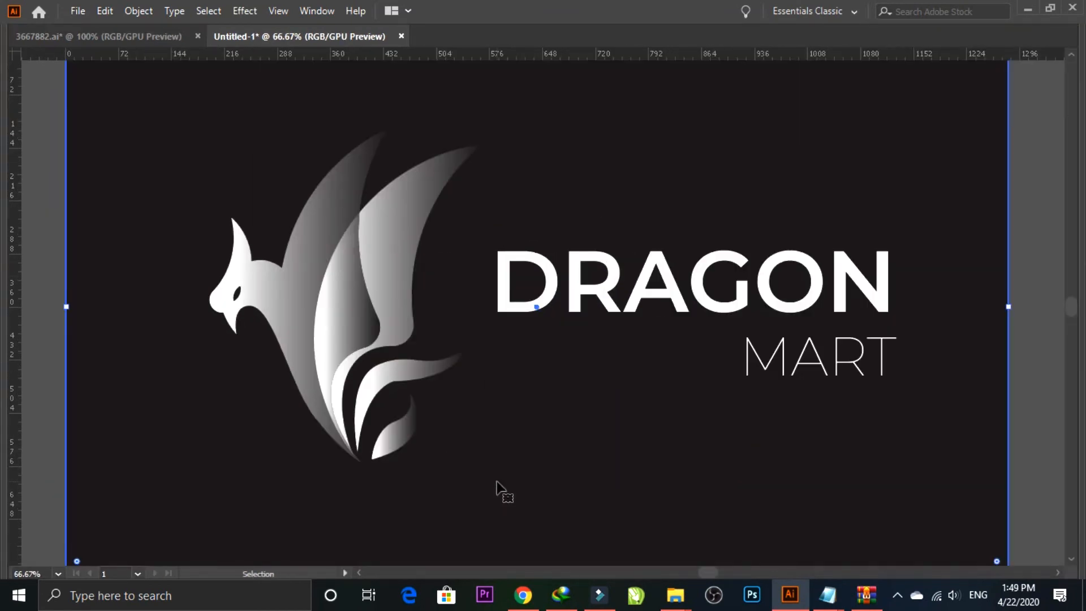
pyautogui.hotkey('ctrl', 'shift', 'a')
pyautogui.click(1025, 412)
pyautogui.click(428, 252)
pyautogui.hotkey('ctrl', 'g')
pyautogui.click(1030, 306)
pyautogui.click(885, 346)
pyautogui.hotkey('ctrl', 'shift', 'o')
pyautogui.press('v')
# Step: Ungroup the bird and fill the black rear feather with the gradient sampled from the wing
pyautogui.click(384, 311)
pyautogui.click(161, 185)
pyautogui.moveTo(452, 457); pyautogui.dragTo(461, 467)
pyautogui.hotkey('ctrl', 'shift', 'g')
pyautogui.click(547, 193)
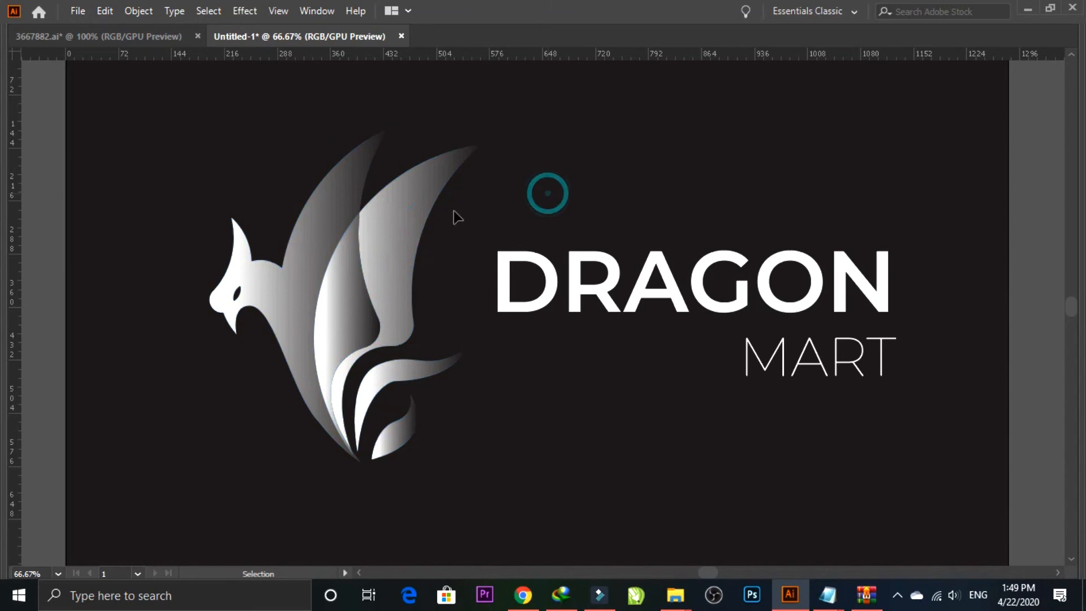
pyautogui.press('i')
pyautogui.click(415, 172)
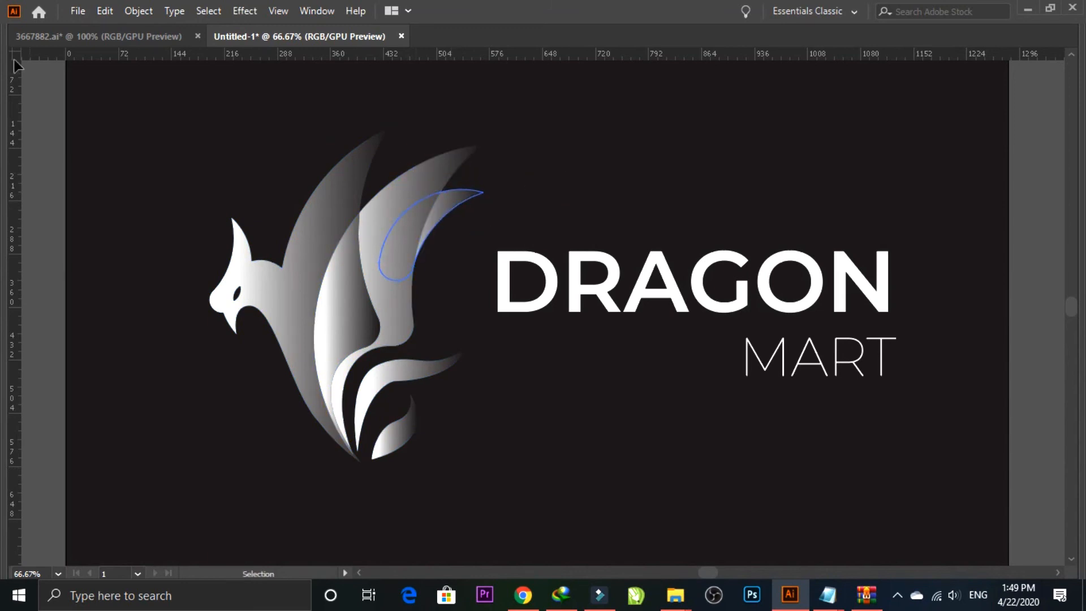
# Step: Regroup the bird's shapes together with the shaded rear feather
pyautogui.press('Tab')
pyautogui.click(17, 84)
pyautogui.click(164, 155)
pyautogui.moveTo(458, 263); pyautogui.dragTo(315, 253)
pyautogui.press('Tab')
pyautogui.moveTo(594, 199); pyautogui.dragTo(743, 217)
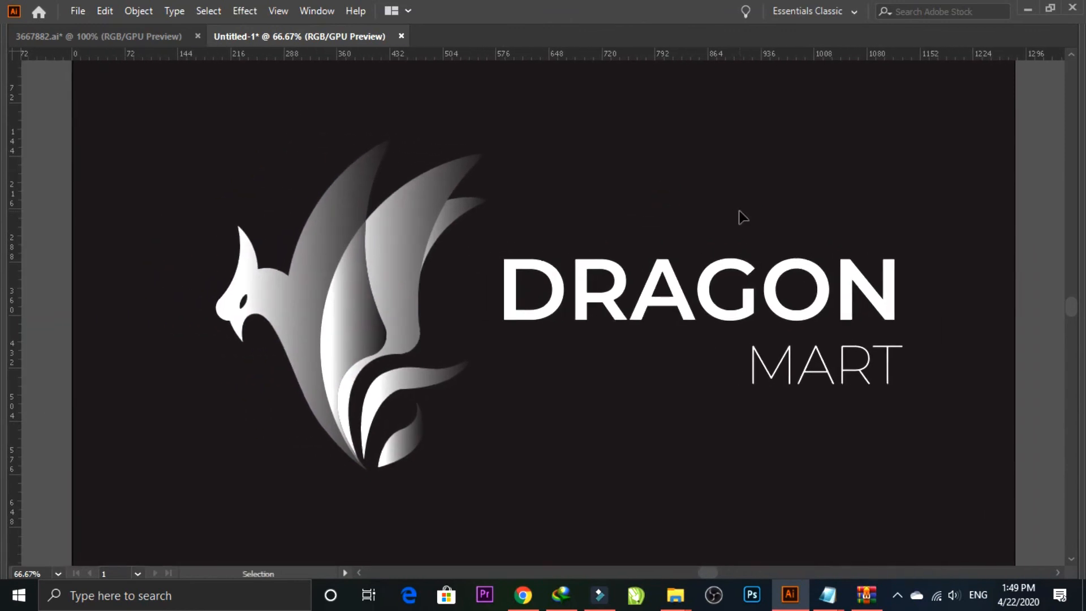
# Step: Scale the bird and lettering together to slightly under half size and place them in the artboard's upper left
pyautogui.hotkey('ctrl', '-')
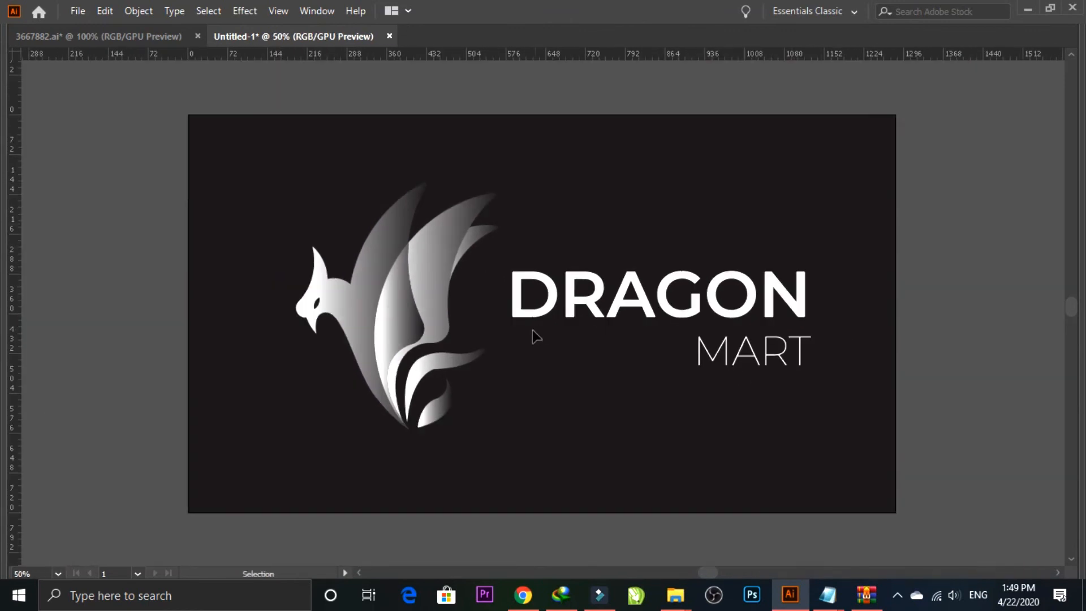
pyautogui.moveTo(454, 313); pyautogui.dragTo(790, 390)
pyautogui.moveTo(812, 432); pyautogui.dragTo(535, 295)
pyautogui.moveTo(453, 246); pyautogui.dragTo(426, 245)
pyautogui.click(407, 369)
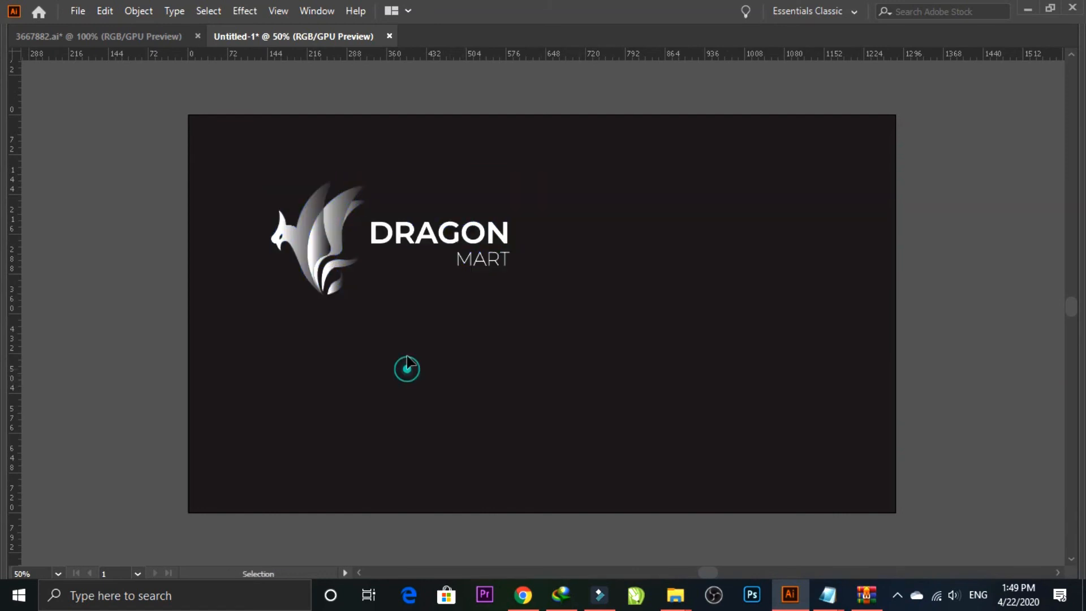
# Step: Place a copy of the complete logo directly below the original
pyautogui.moveTo(323, 236); pyautogui.dragTo(466, 408)
pyautogui.press('z')
pyautogui.click(272, 346)
pyautogui.moveTo(570, 387); pyautogui.dragTo(547, 321)
pyautogui.press('Tab')
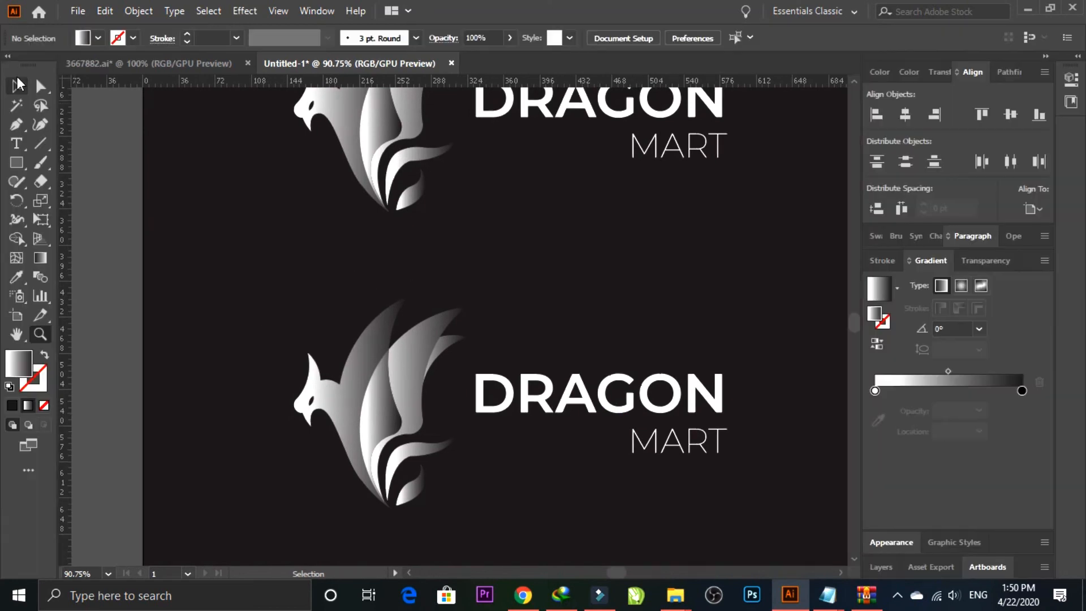
# Step: Rearrange the copied logo into a stacked layout with the bird centred above the lettering
pyautogui.click(532, 390)
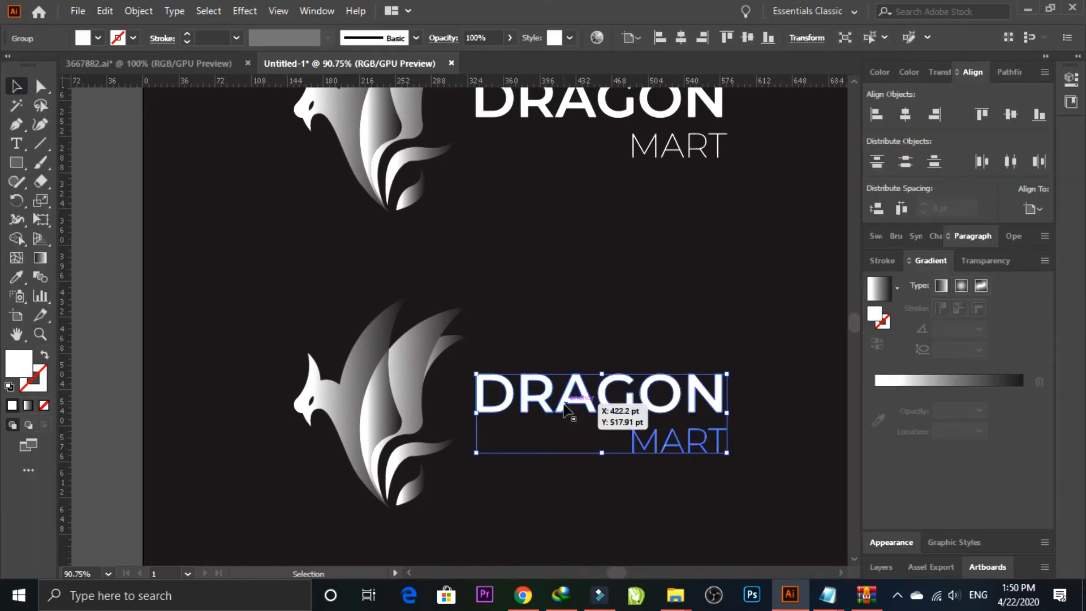
pyautogui.click(437, 473)
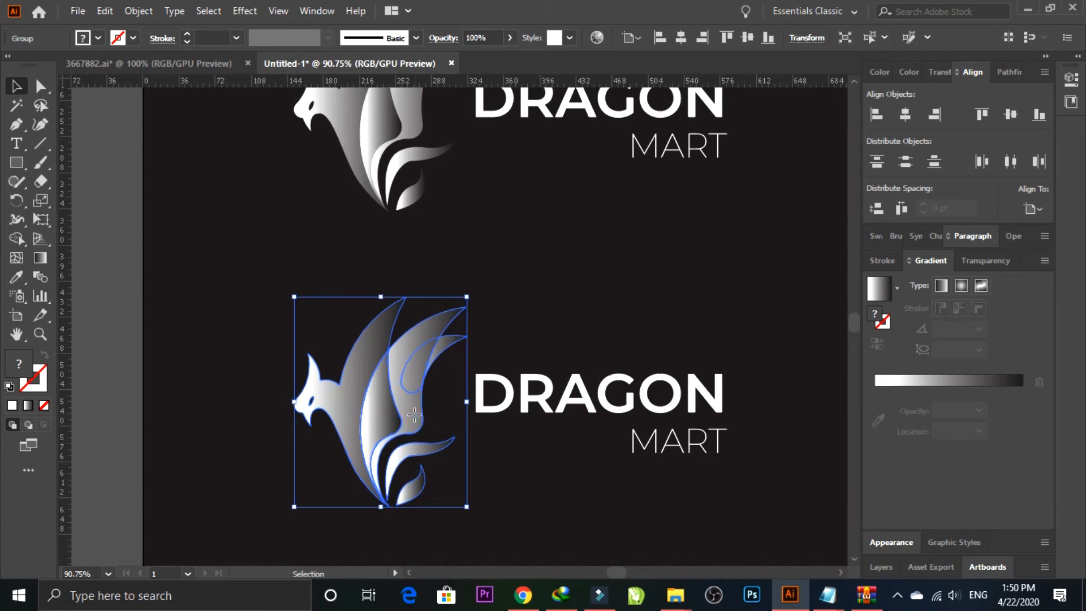
pyautogui.moveTo(560, 396); pyautogui.dragTo(528, 452)
pyautogui.moveTo(410, 406); pyautogui.dragTo(595, 311)
pyautogui.keyDown('shift'); pyautogui.click(594, 448); pyautogui.keyUp('shift')
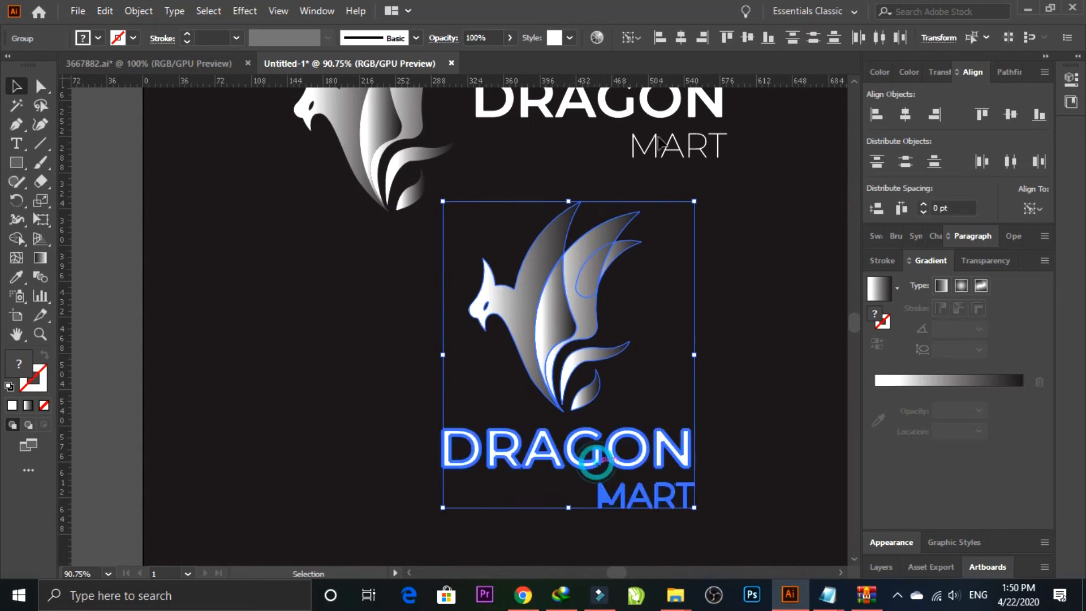
# Step: Scale both logo versions down together to about 80% and reposition them in the left half of the artboard
pyautogui.hotkey('ctrl', 'a')
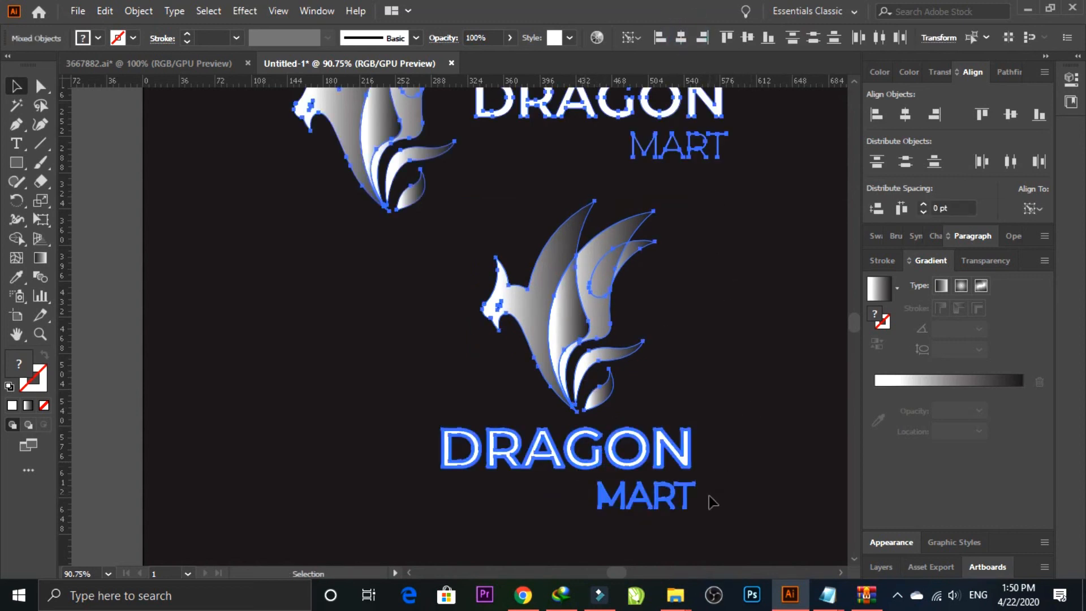
pyautogui.moveTo(294, 508); pyautogui.dragTo(388, 402)
pyautogui.moveTo(466, 467); pyautogui.dragTo(525, 364)
pyautogui.click(656, 374)
pyautogui.hotkey('ctrl', '-')
pyautogui.hotkey('ctrl', '-')
pyautogui.moveTo(655, 372); pyautogui.dragTo(493, 434)
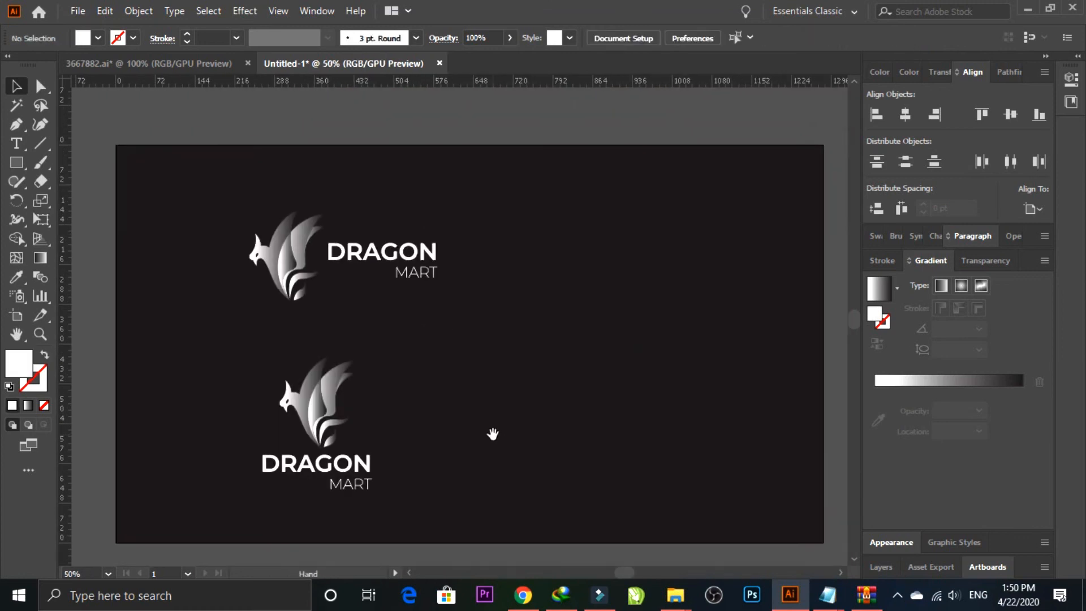
# Step: Create another logo version in the artboard's upper right with the lettering placed to the left of the bird
pyautogui.moveTo(386, 505); pyautogui.dragTo(586, 422)
pyautogui.click(652, 394)
pyautogui.moveTo(630, 461); pyautogui.dragTo(562, 511)
pyautogui.click(552, 404)
pyautogui.moveTo(552, 405); pyautogui.dragTo(703, 270)
pyautogui.click(745, 38)
pyautogui.click(724, 237)
pyautogui.click(665, 331)
pyautogui.click(691, 330)
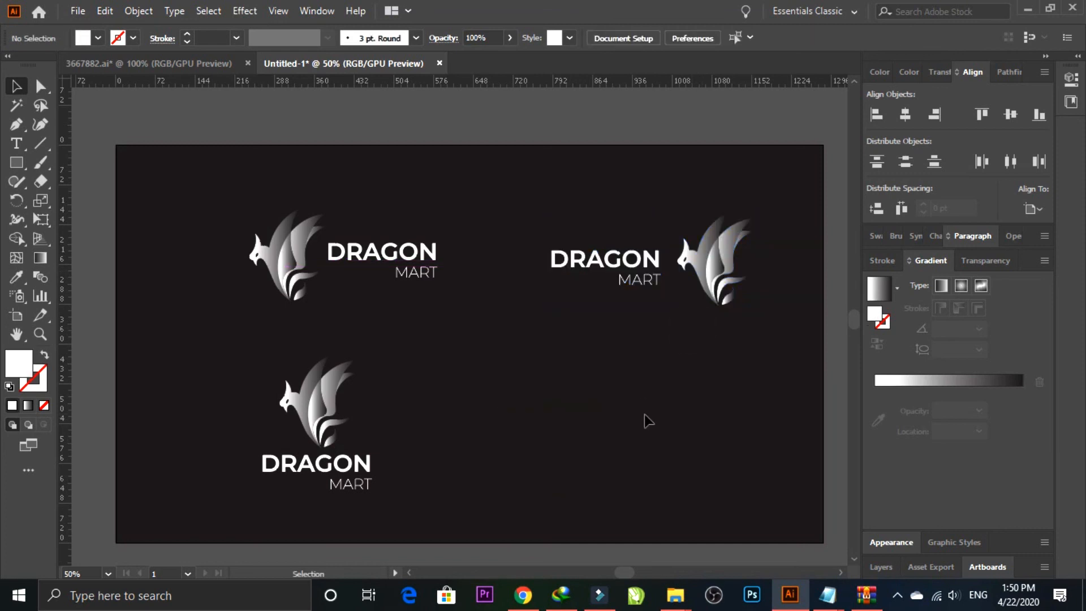
# Step: Duplicate the version with lettering before the bird straight down into the artboard's lower right
pyautogui.click(700, 280)
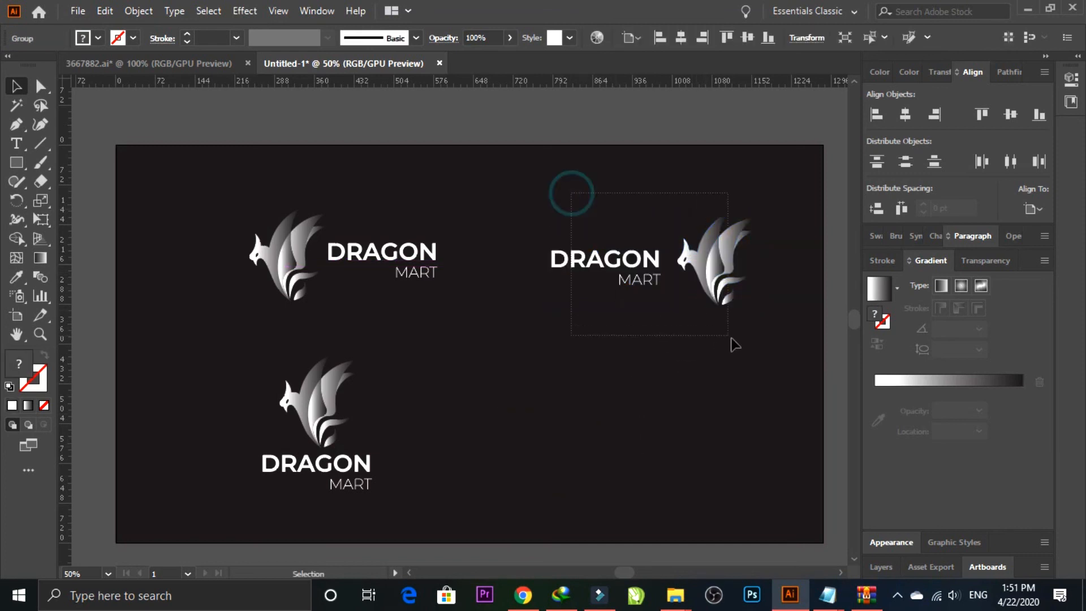
pyautogui.moveTo(732, 339); pyautogui.dragTo(733, 341)
pyautogui.moveTo(709, 266); pyautogui.dragTo(710, 445)
pyautogui.click(552, 343)
pyautogui.moveTo(536, 386); pyautogui.dragTo(506, 315)
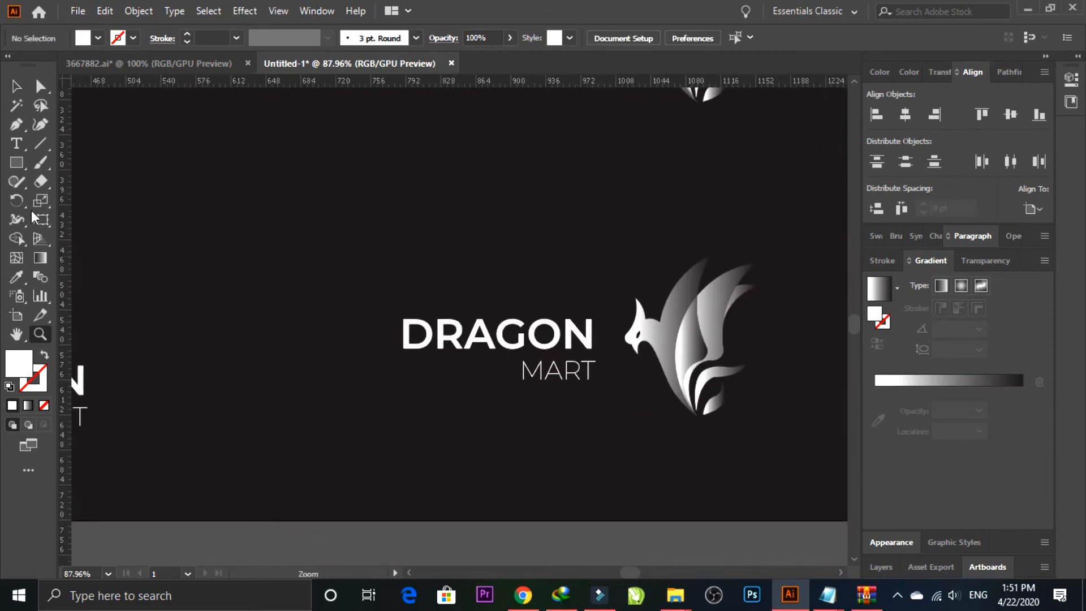
# Step: Ungroup the lettering of the lower-right logo version and centre MART horizontally beneath DRAGON
pyautogui.rightClick(538, 378)
pyautogui.click(601, 231)
pyautogui.click(475, 475)
pyautogui.click(539, 367)
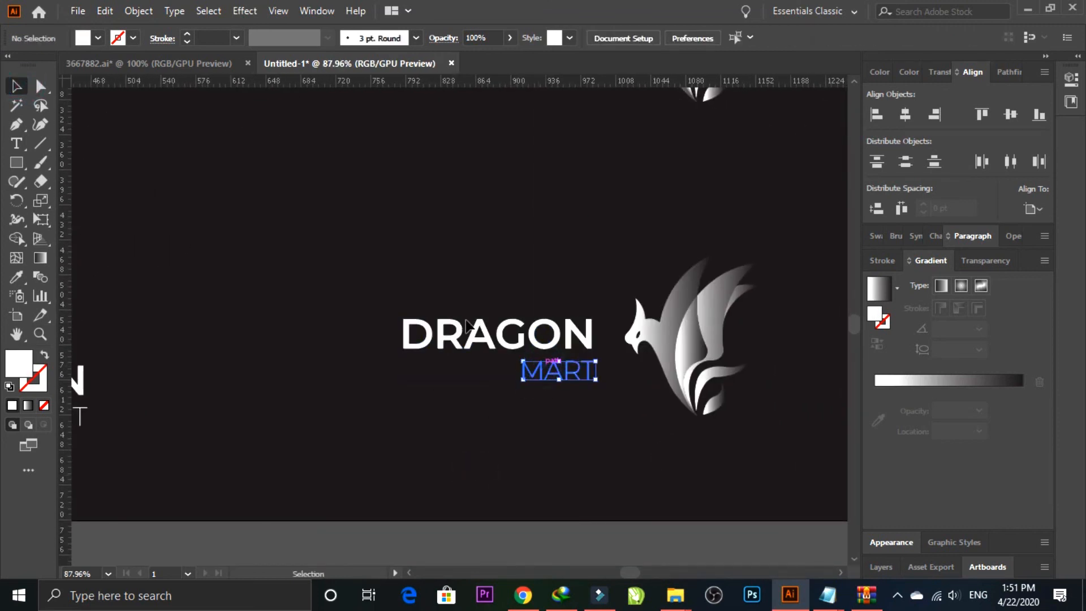
pyautogui.keyDown('shift'); pyautogui.click(456, 327); pyautogui.keyUp('shift')
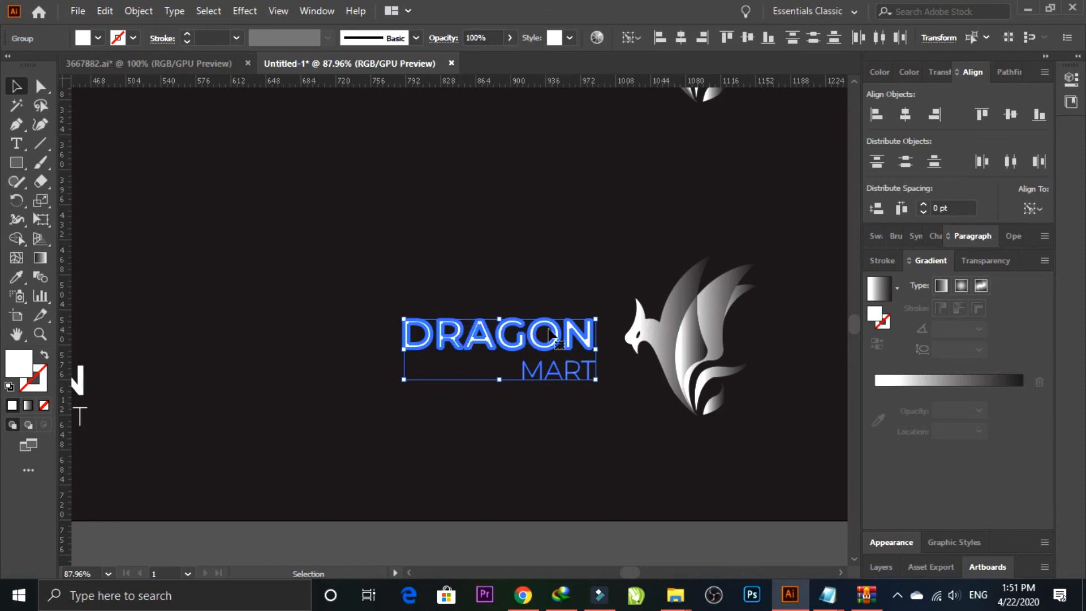
pyautogui.click(557, 222)
pyautogui.moveTo(446, 271); pyautogui.dragTo(508, 362)
pyautogui.click(519, 340)
# Step: Reflect the bird in the lower-right logo version horizontally so its head faces away from the lettering
pyautogui.moveTo(656, 236); pyautogui.dragTo(736, 385)
pyautogui.rightClick(683, 317)
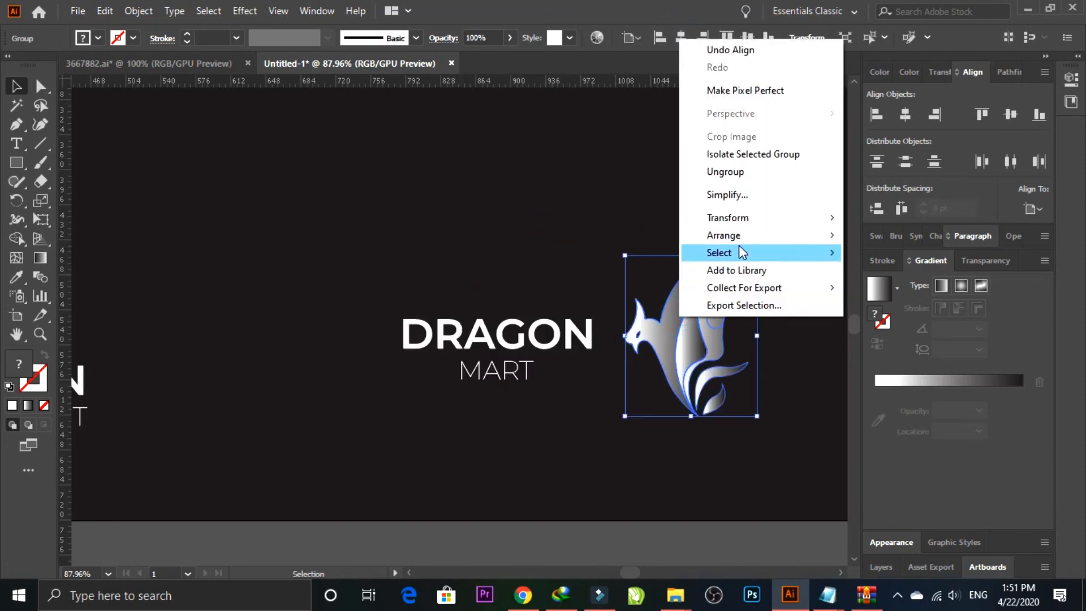
pyautogui.moveTo(730, 218)
pyautogui.click(884, 276)
pyautogui.click(538, 511)
# Step: Move the lettering of the lower-right logo version slightly closer to the mirrored bird
pyautogui.moveTo(413, 270); pyautogui.dragTo(544, 389)
pyautogui.moveTo(566, 334); pyautogui.dragTo(580, 334)
pyautogui.moveTo(435, 234); pyautogui.dragTo(734, 441)
pyautogui.hotkey('ctrl', '-')
pyautogui.hotkey('ctrl', '-')
pyautogui.hotkey('ctrl', '-')
pyautogui.moveTo(651, 414); pyautogui.dragTo(759, 481)
pyautogui.click(759, 480)
pyautogui.hotkey('ctrl', '+')
pyautogui.moveTo(480, 369); pyautogui.dragTo(521, 362)
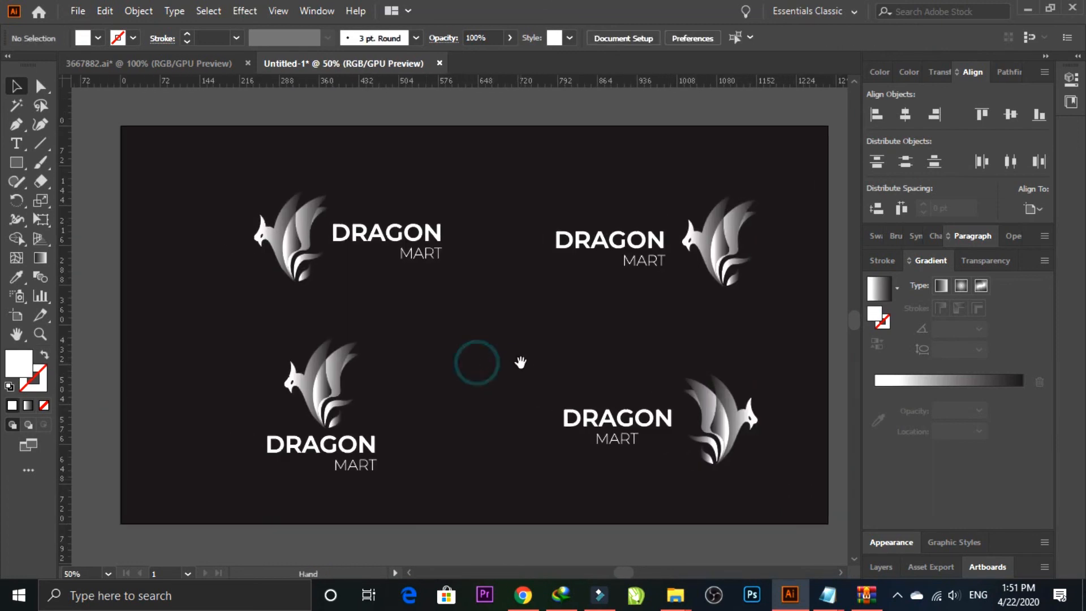
# Step: Shift both logo versions in the artboard's left half slightly to the right
pyautogui.moveTo(287, 281); pyautogui.dragTo(380, 459)
pyautogui.moveTo(342, 389); pyautogui.dragTo(362, 389)
pyautogui.click(225, 235)
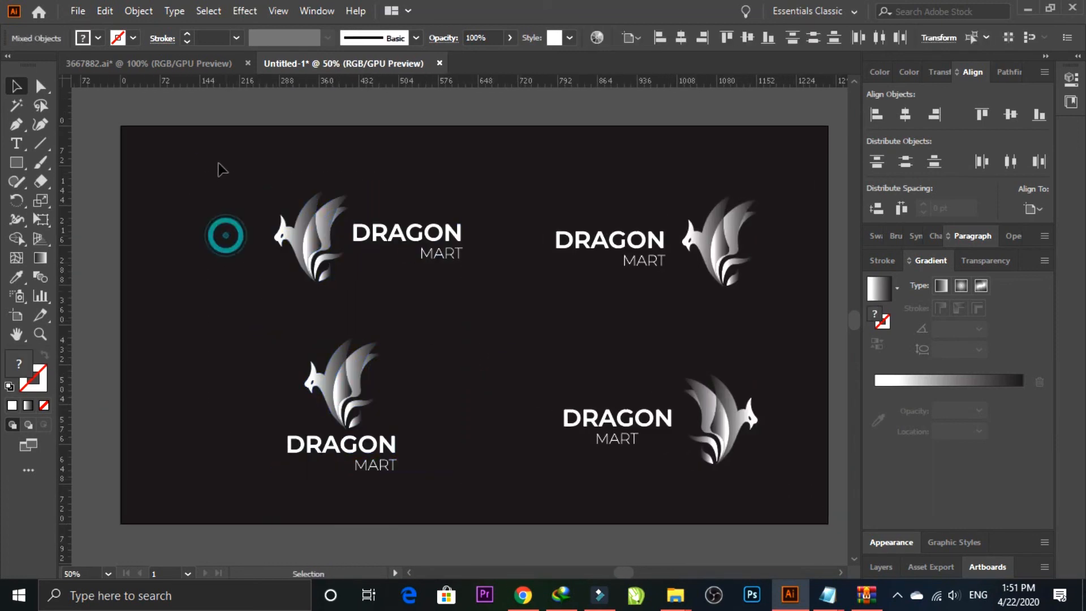
# Step: Enlarge all four logo versions together to about 117% and centre them vertically on the artboard
pyautogui.moveTo(219, 163); pyautogui.dragTo(566, 483)
pyautogui.moveTo(733, 483); pyautogui.dragTo(733, 483)
pyautogui.moveTo(274, 190); pyautogui.dragTo(189, 141)
pyautogui.press('a')
pyautogui.press('v')
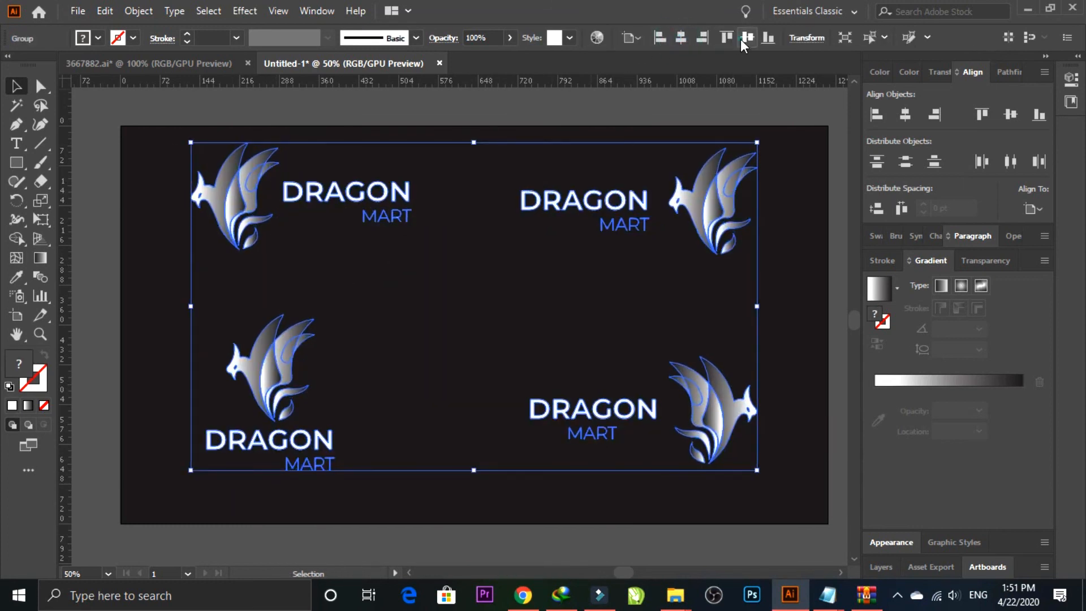
pyautogui.click(748, 37)
pyautogui.click(803, 219)
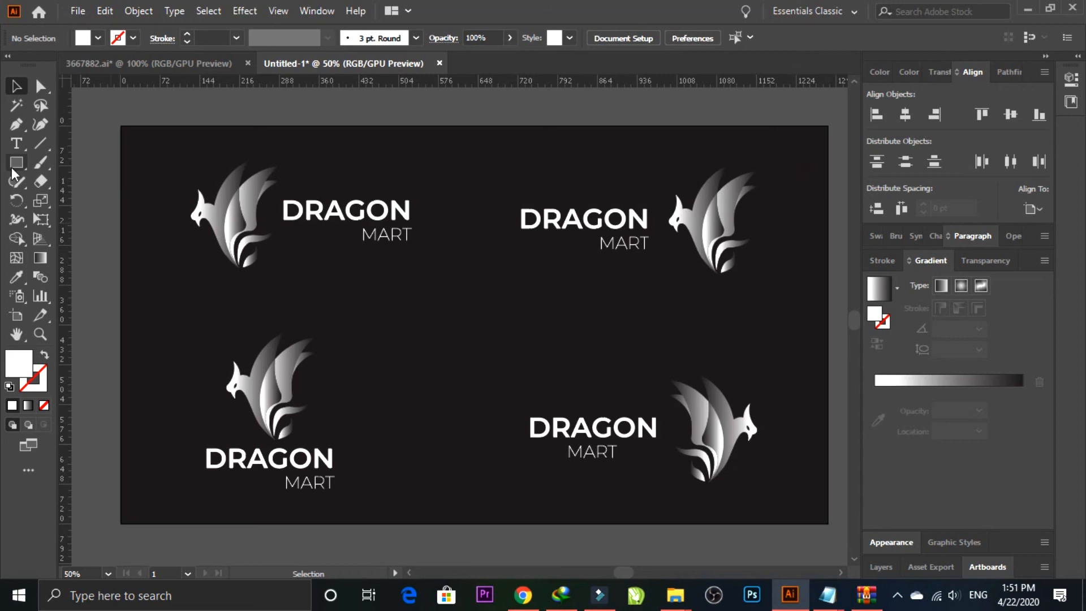